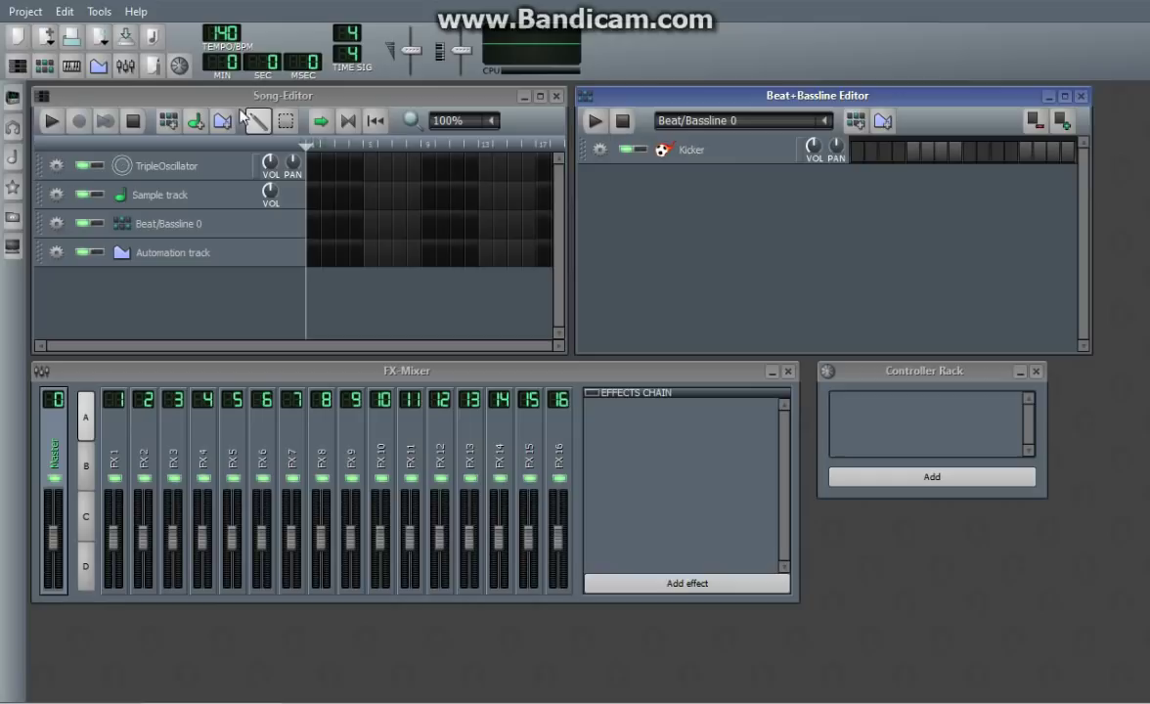
Move between the Song Editor and Beat+Bassline Editor windows, ending with the Song Editor focused
drag(232, 95, 231, 96)
click(591, 94)
drag(471, 103, 489, 102)
click(613, 94)
click(461, 96)
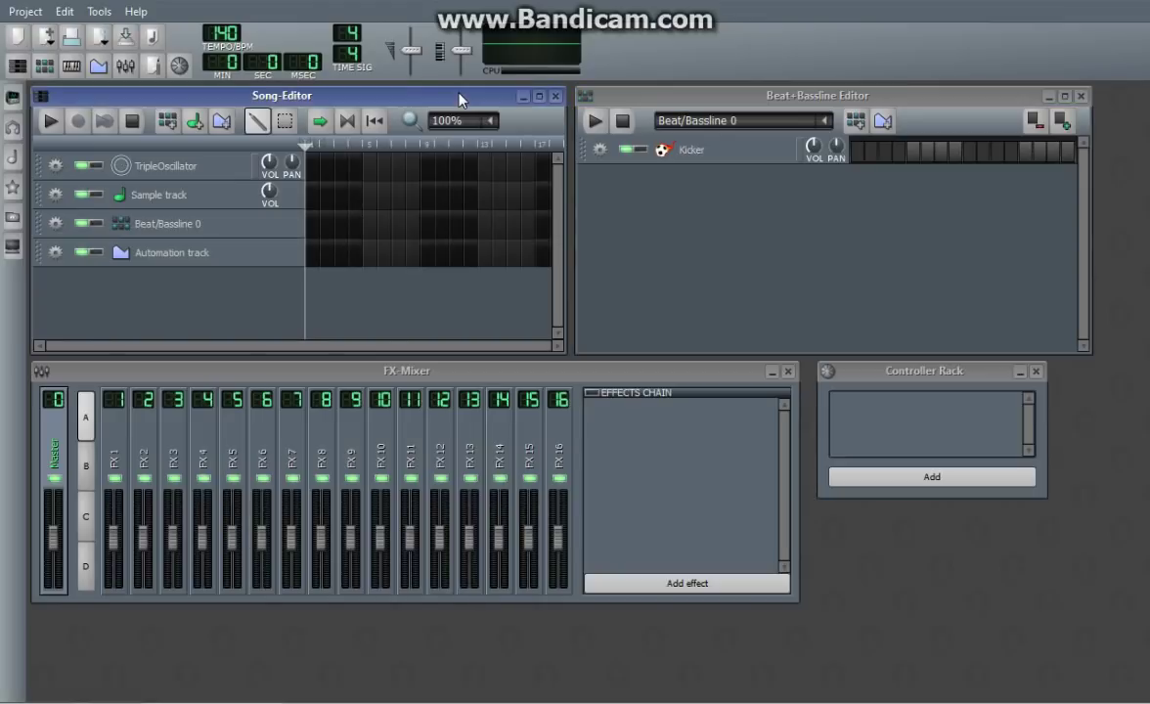
Open Edit > Settings and lower the audio buffer size to 6144 frames
click(99, 11)
mouse_move(65, 11)
click(73, 39)
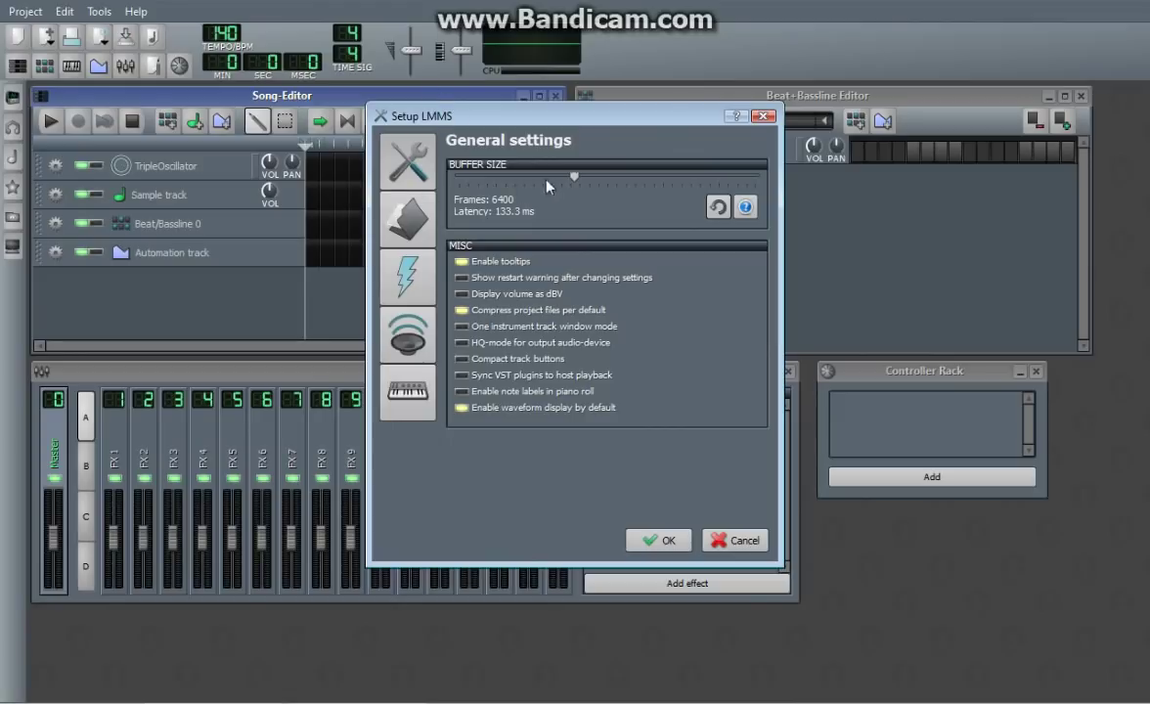
drag(573, 178, 567, 180)
On the Audio settings page, try the Dummy interface, then restore PortAudio with the Windows WASAPI backend
click(411, 338)
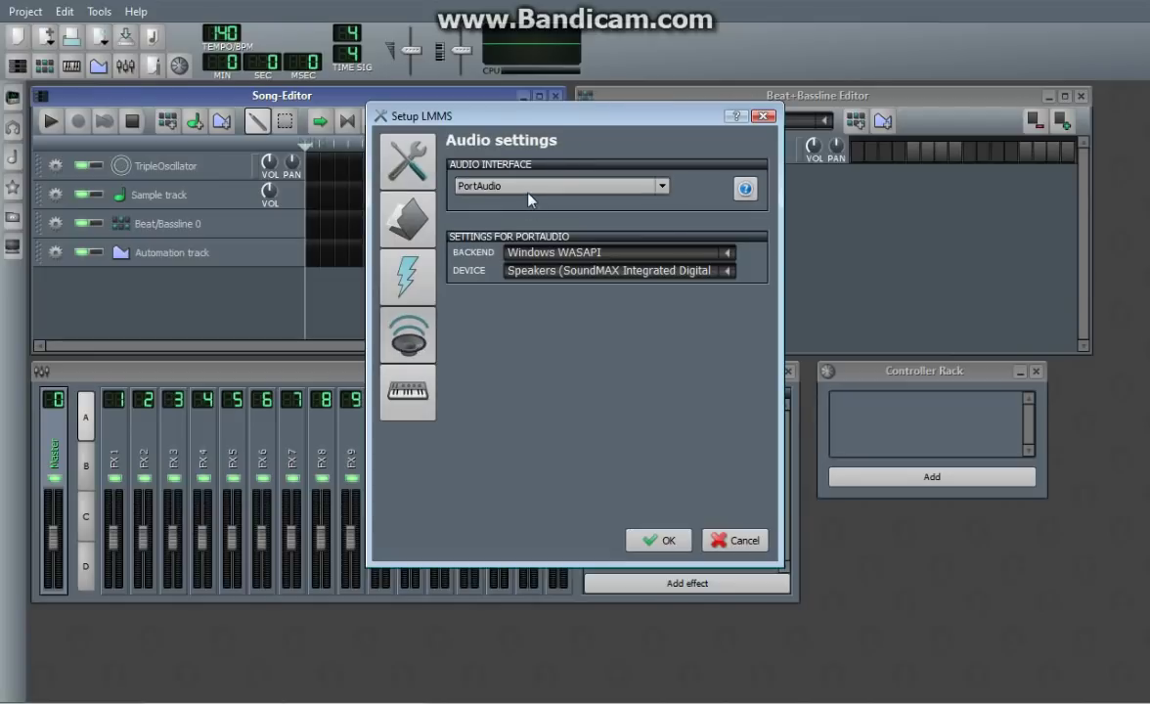
click(525, 188)
click(520, 199)
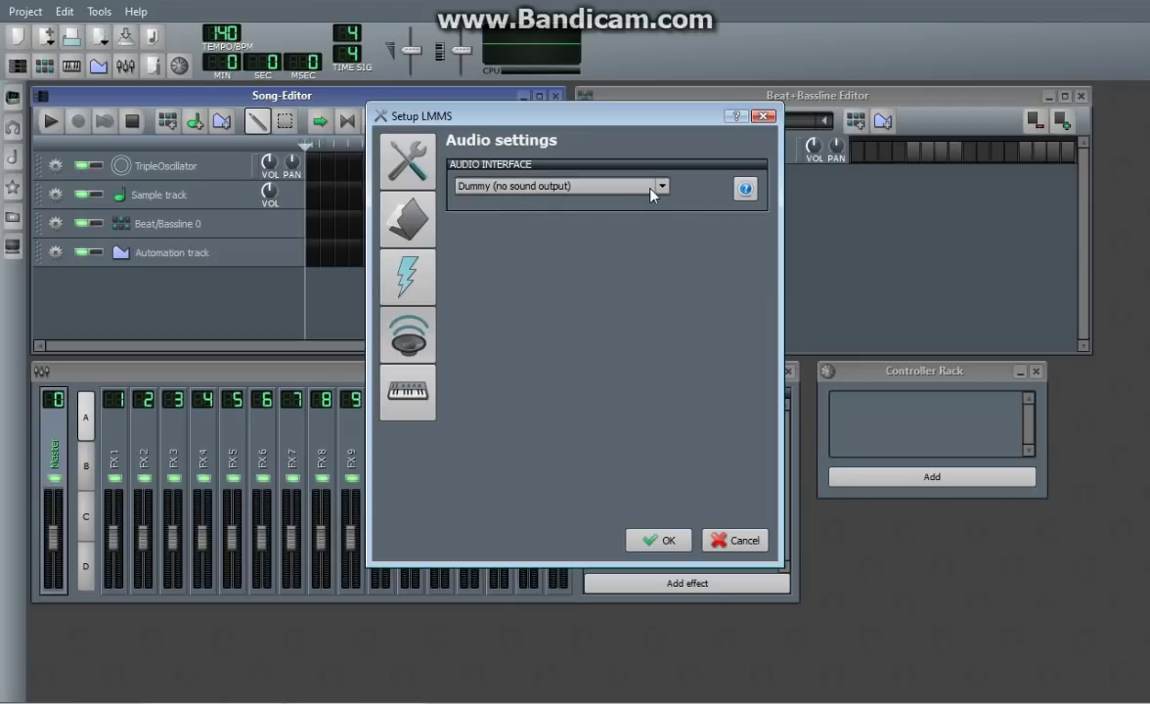
click(536, 189)
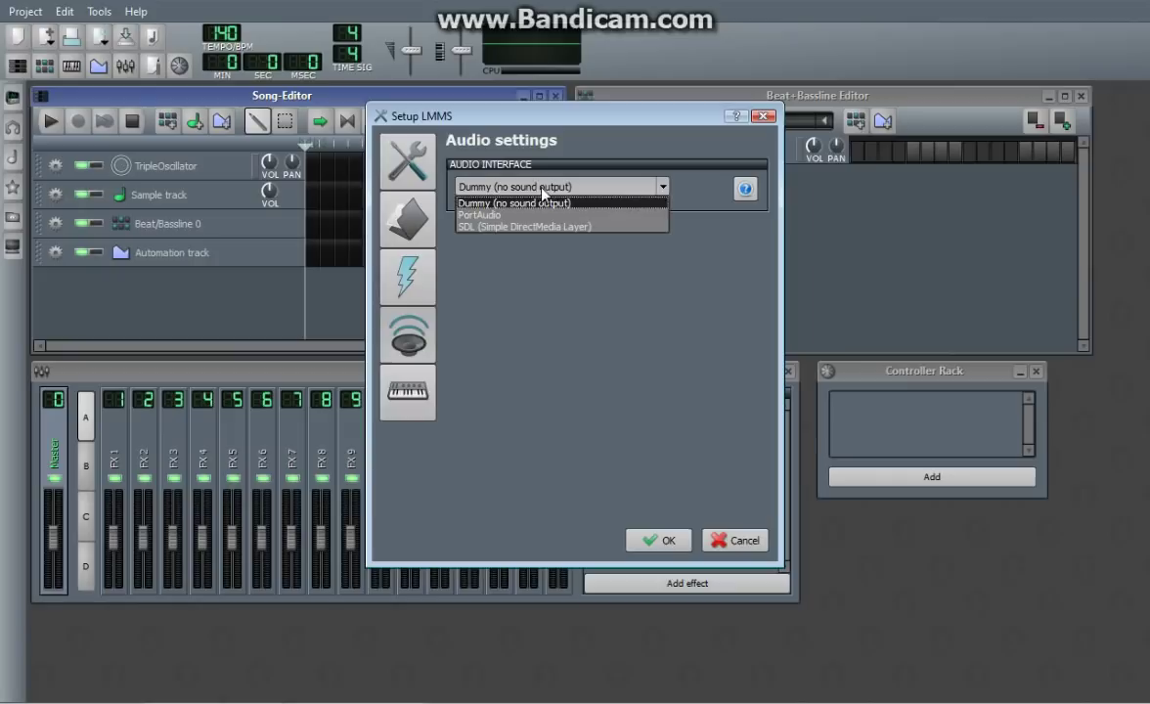
click(536, 216)
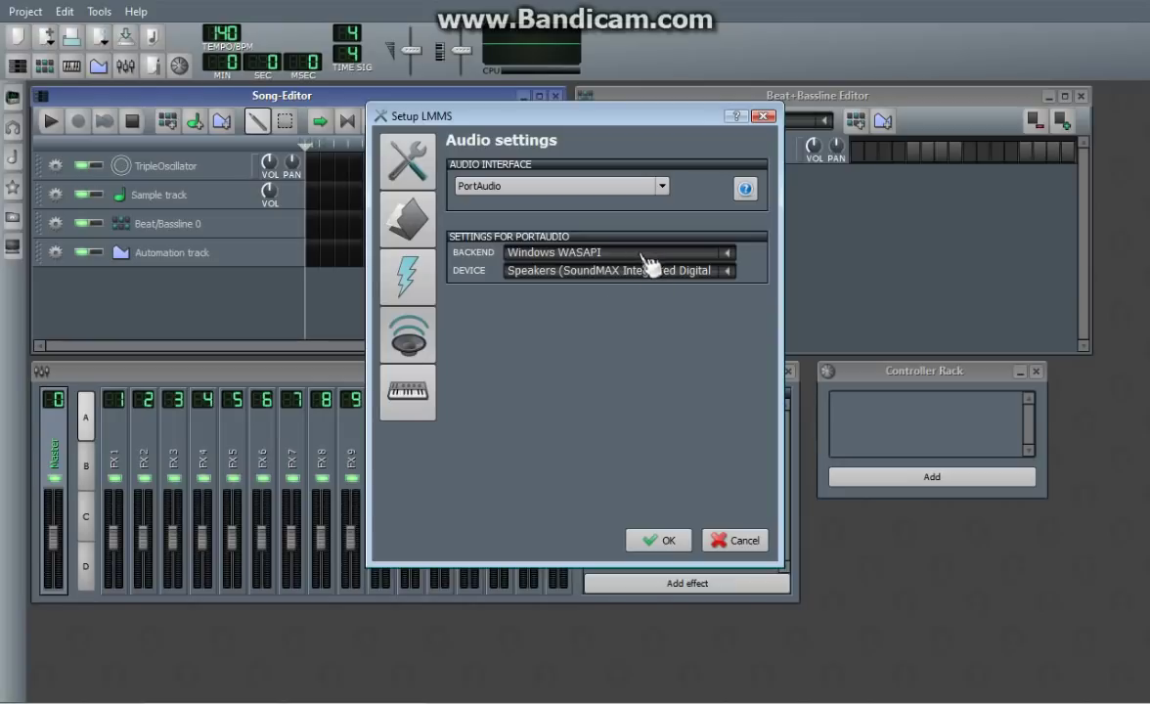
scroll(617, 263, down, 1)
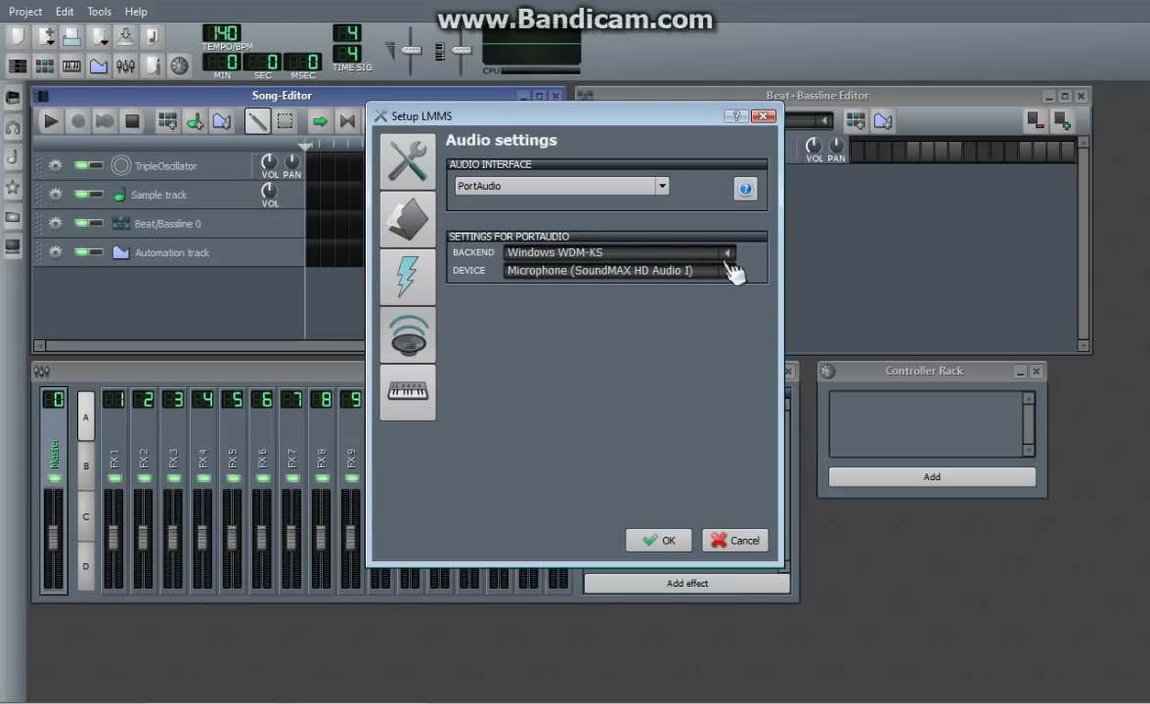
click(674, 252)
click(595, 311)
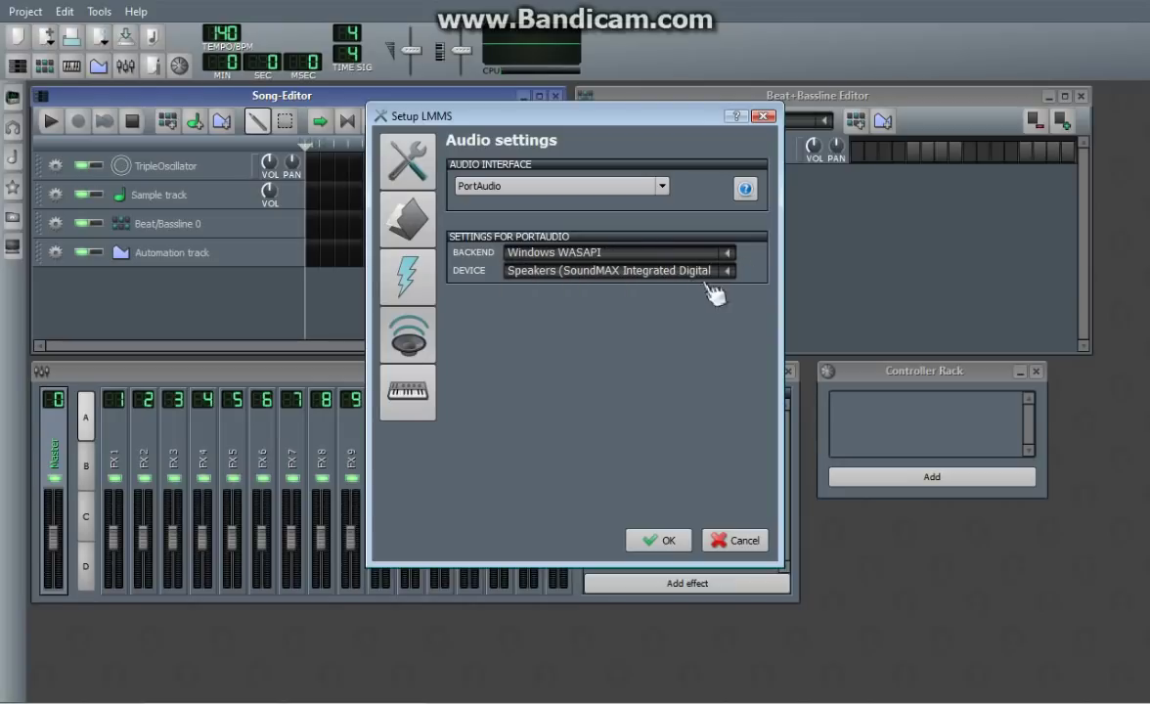
Keep Speakers as the output device, briefly try SDL, return to PortAudio and confirm with OK
click(684, 274)
click(663, 292)
click(618, 186)
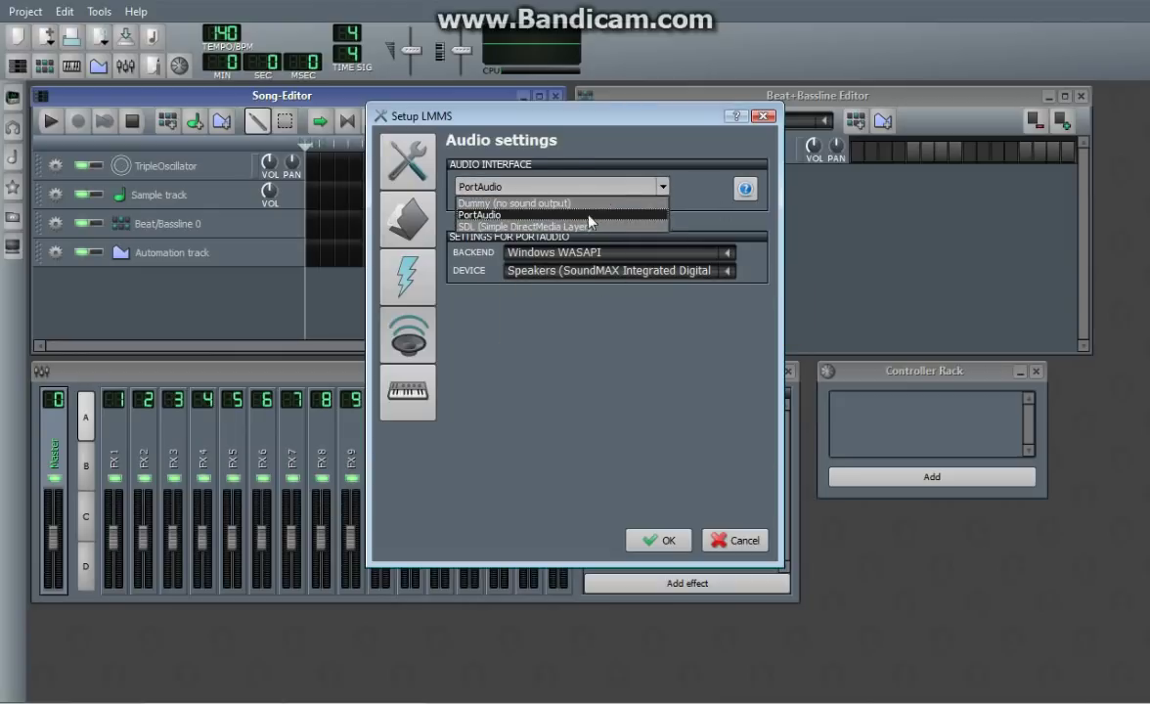
click(577, 233)
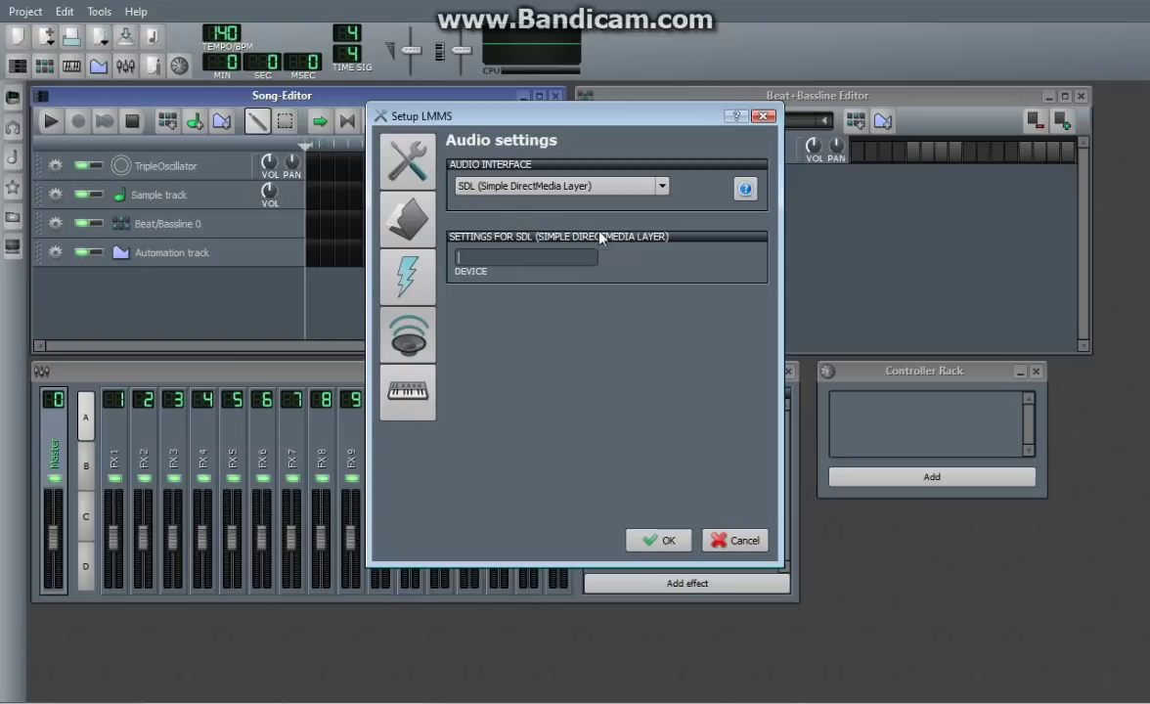
click(553, 186)
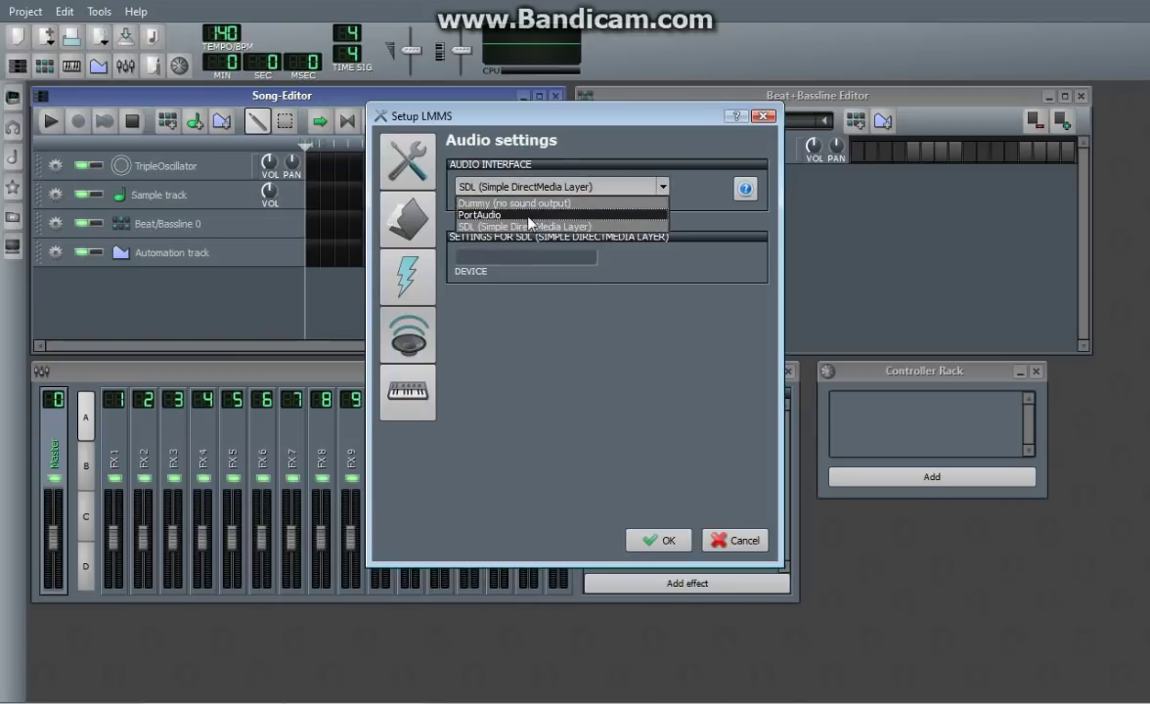
click(533, 216)
click(658, 538)
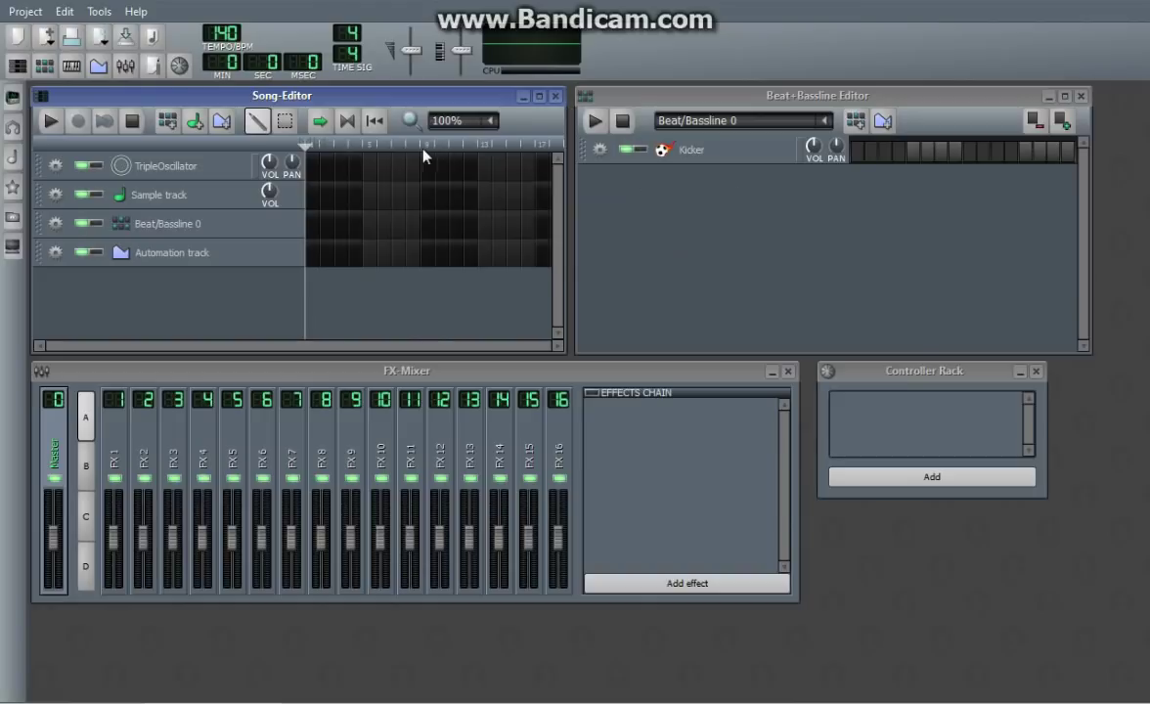
Delete the Automation, Beat/Bassline 0 and Sample tracks through their gear menus, leaving TripleOscillator alone
click(599, 149)
click(338, 95)
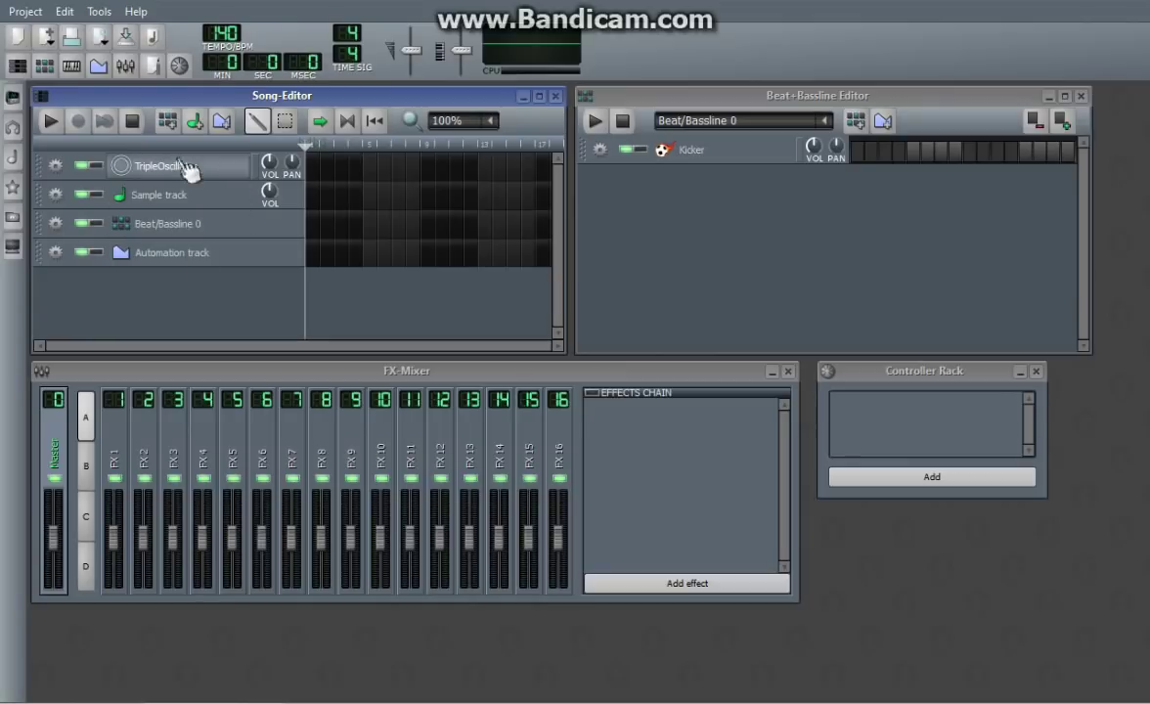
click(55, 252)
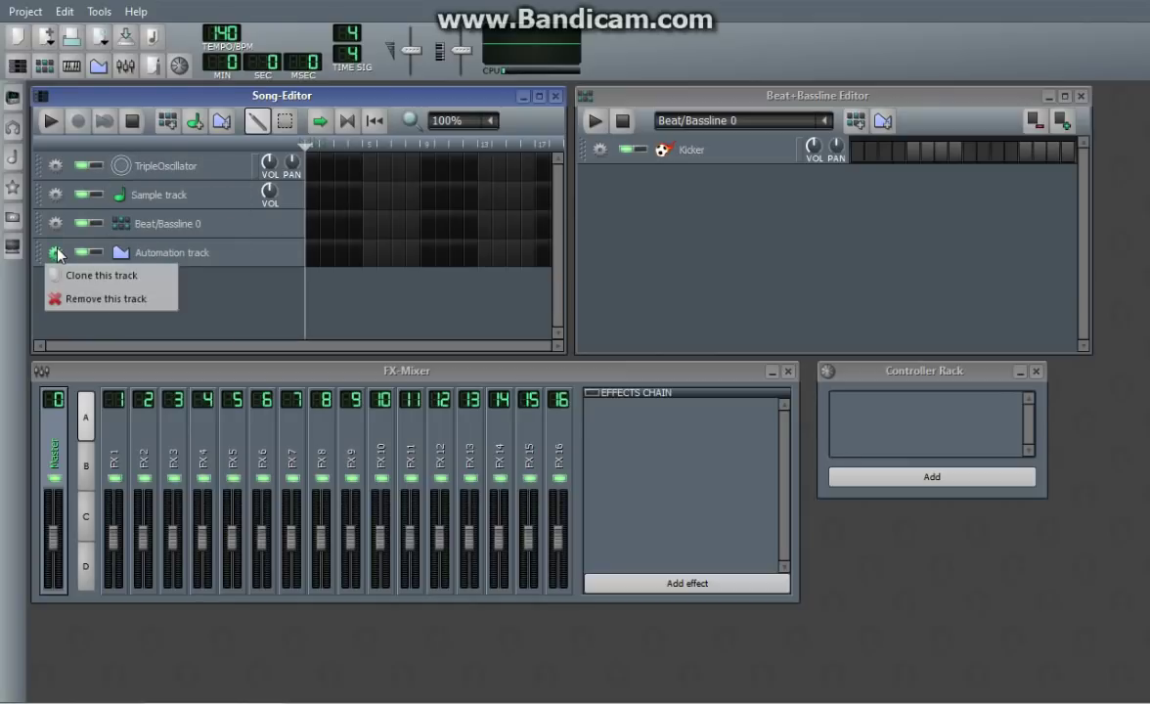
click(64, 298)
click(56, 224)
click(64, 270)
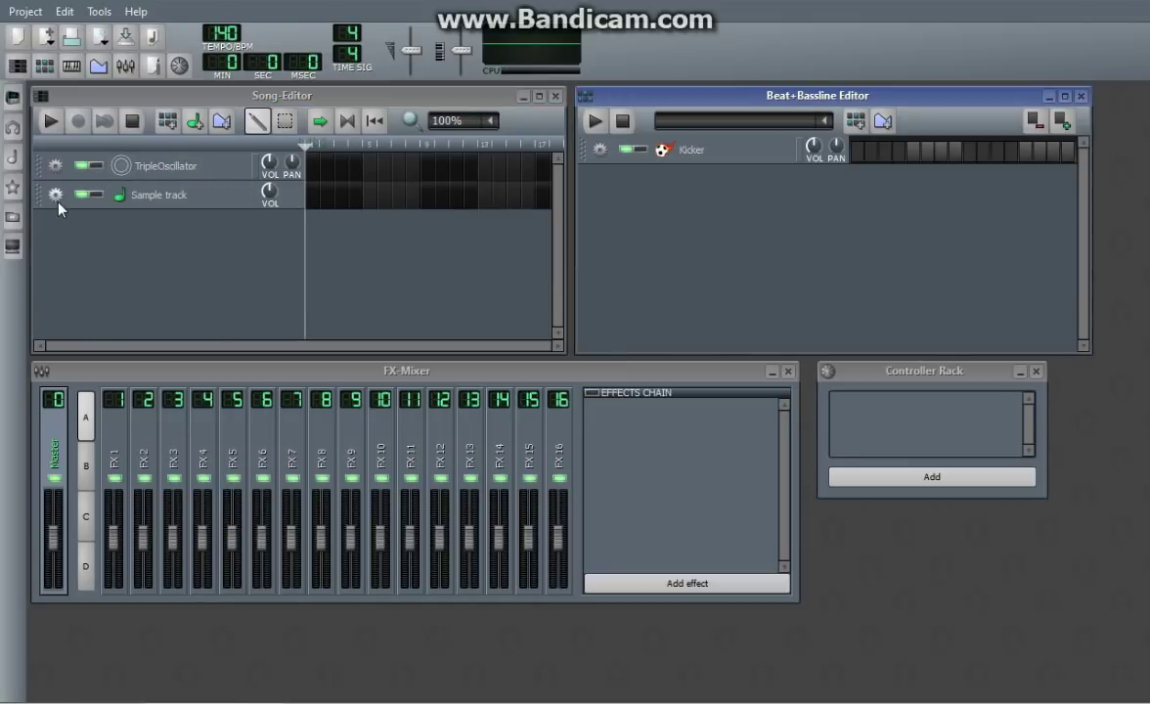
click(55, 195)
click(67, 240)
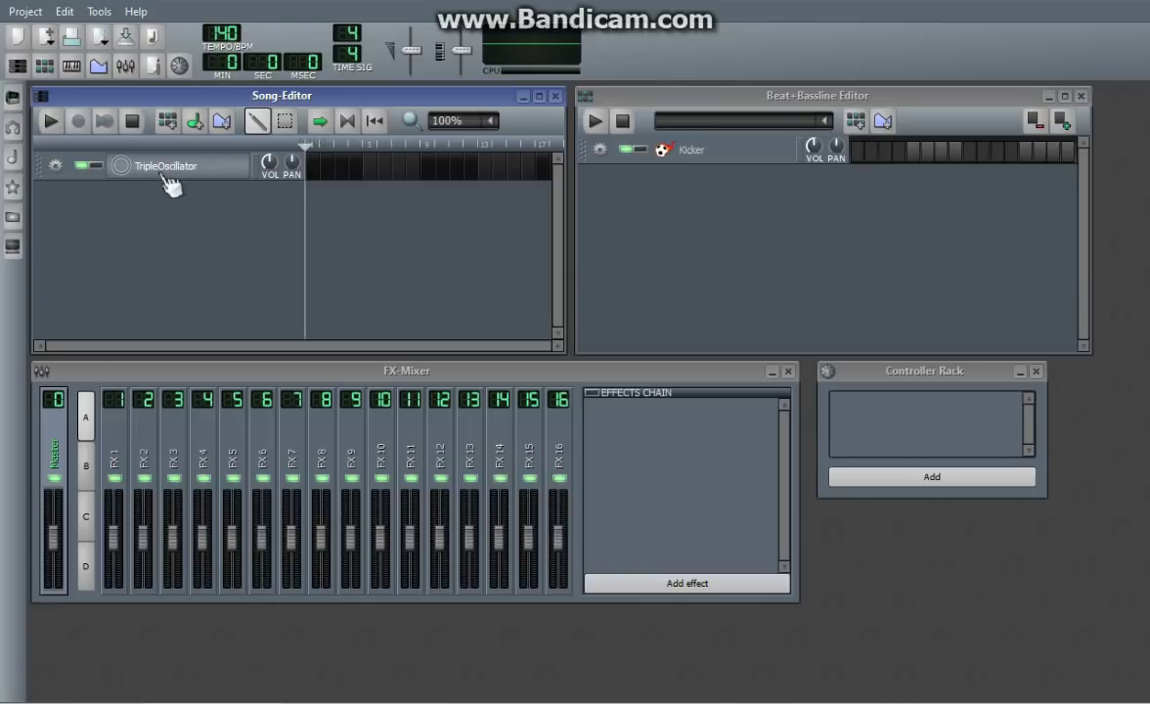
Create a TripleOscillator pattern, open it in the Piano-Roll, and scroll up to the C5–C6 range
click(321, 174)
double_click(321, 174)
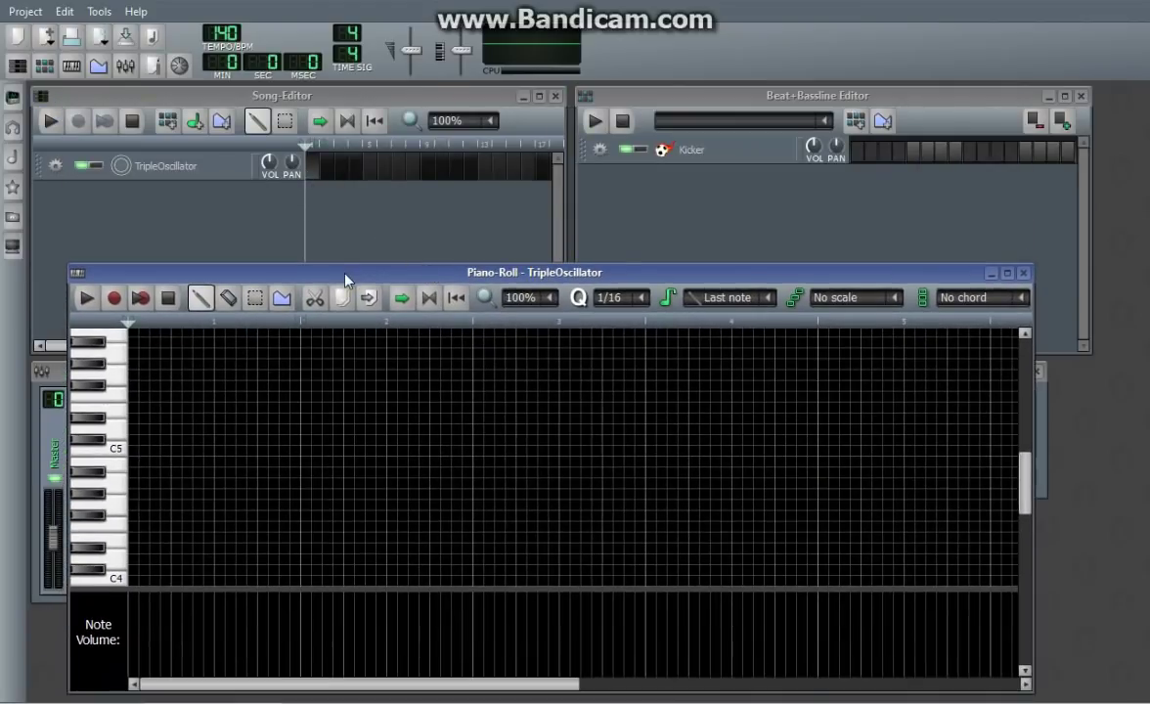
drag(330, 270, 329, 121)
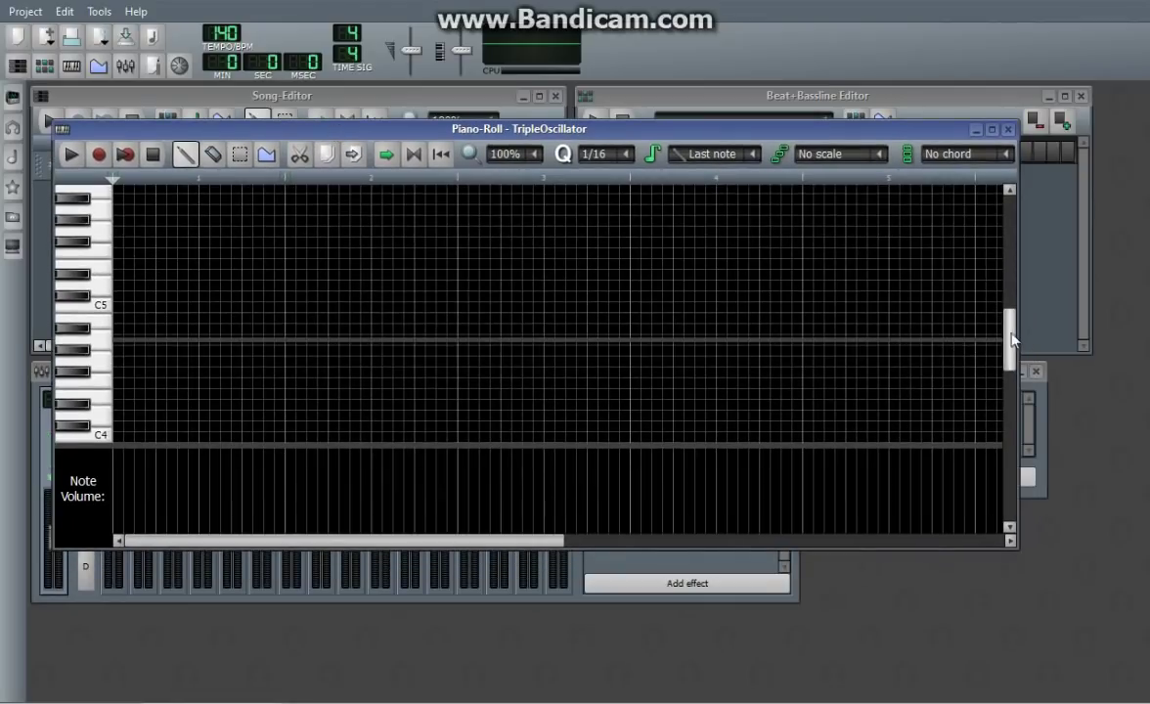
scroll(994, 239, up, 3)
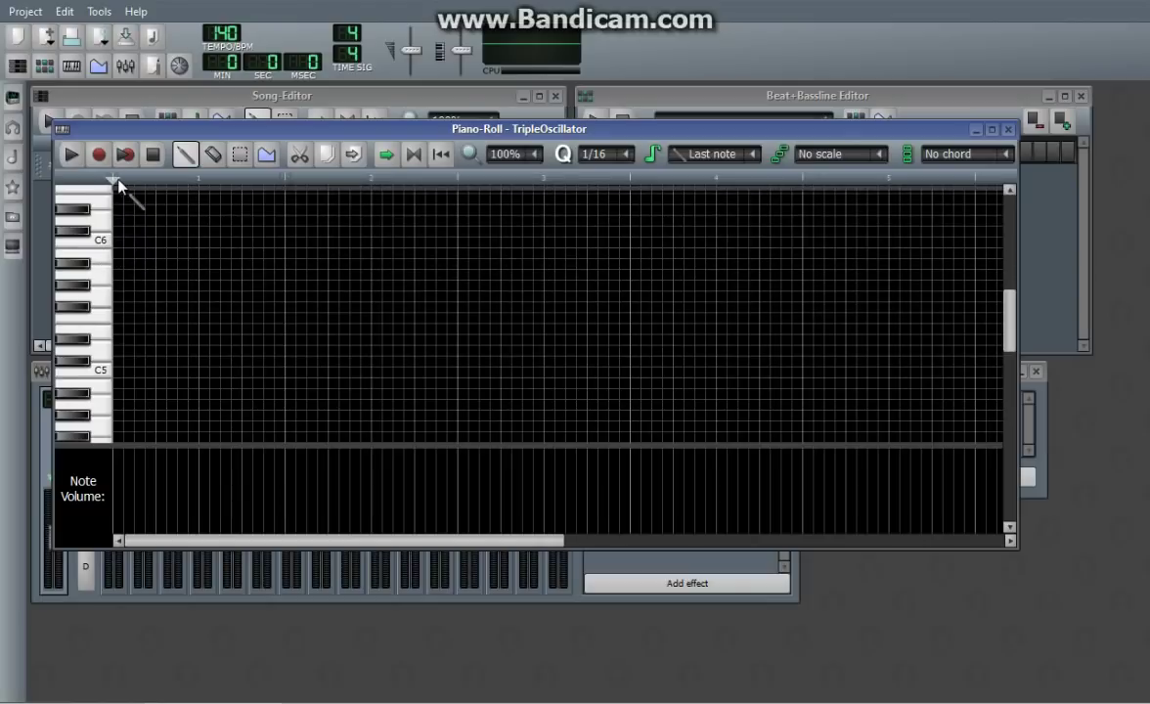
mouse_move(117, 186)
mouse_down()
mouse_move(722, 186)
mouse_move(502, 186)
mouse_up()
drag(370, 186, 112, 186)
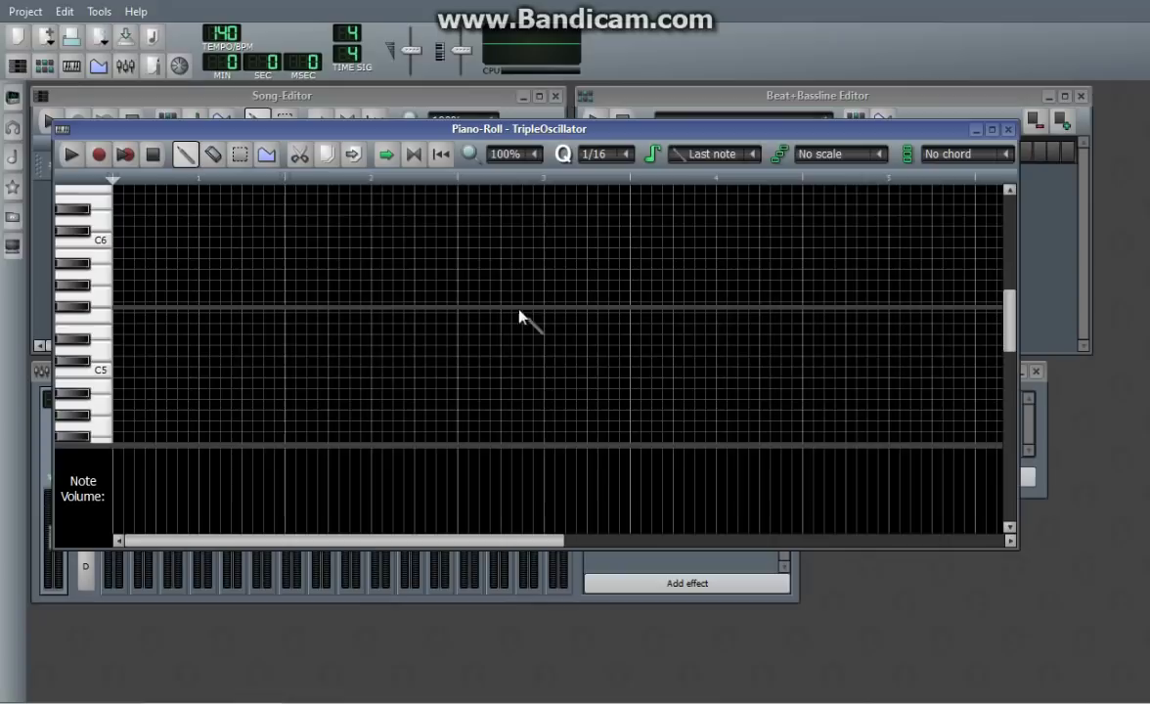
Draw a short note at the pattern start above C5, audition it, lower it a semitone and lengthen it
click(118, 308)
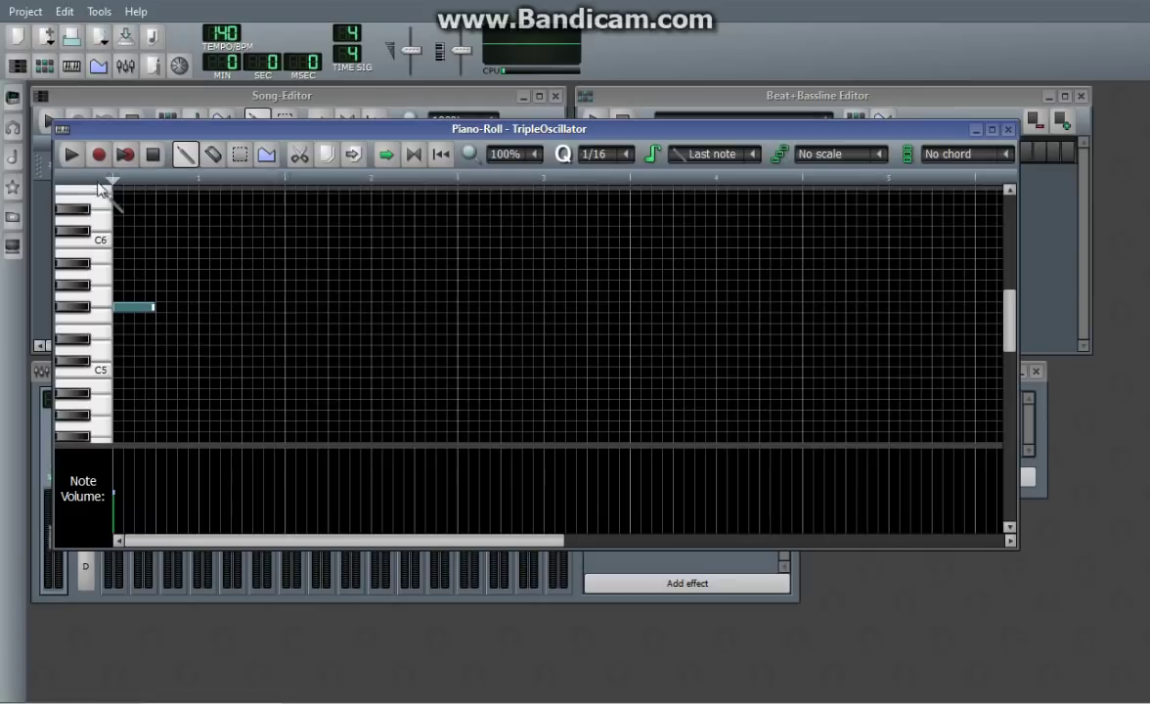
click(75, 149)
click(152, 153)
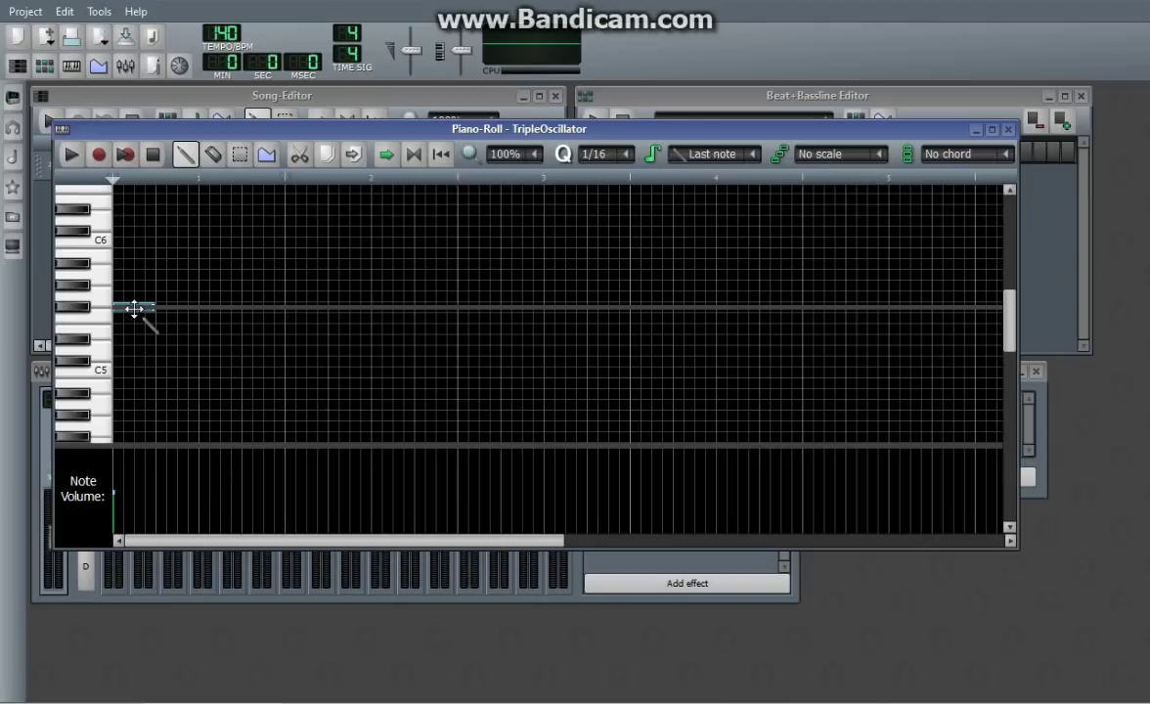
mouse_move(134, 309)
mouse_down()
mouse_move(129, 298)
mouse_move(130, 318)
mouse_up()
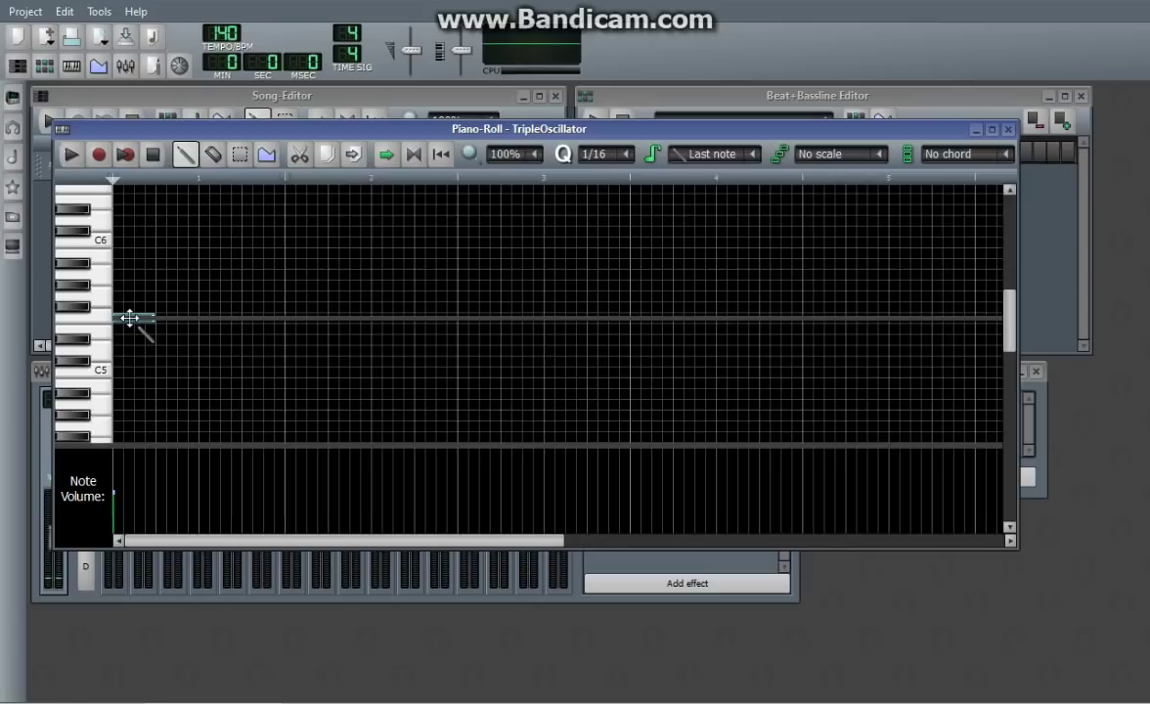
mouse_move(129, 318)
mouse_down()
mouse_move(167, 316)
mouse_move(128, 317)
mouse_up()
mouse_move(152, 319)
mouse_down()
mouse_move(221, 318)
mouse_move(107, 318)
mouse_move(196, 319)
mouse_move(134, 317)
mouse_move(154, 319)
mouse_up()
Audition the first note, nudge it slightly later and shorten its end
click(614, 141)
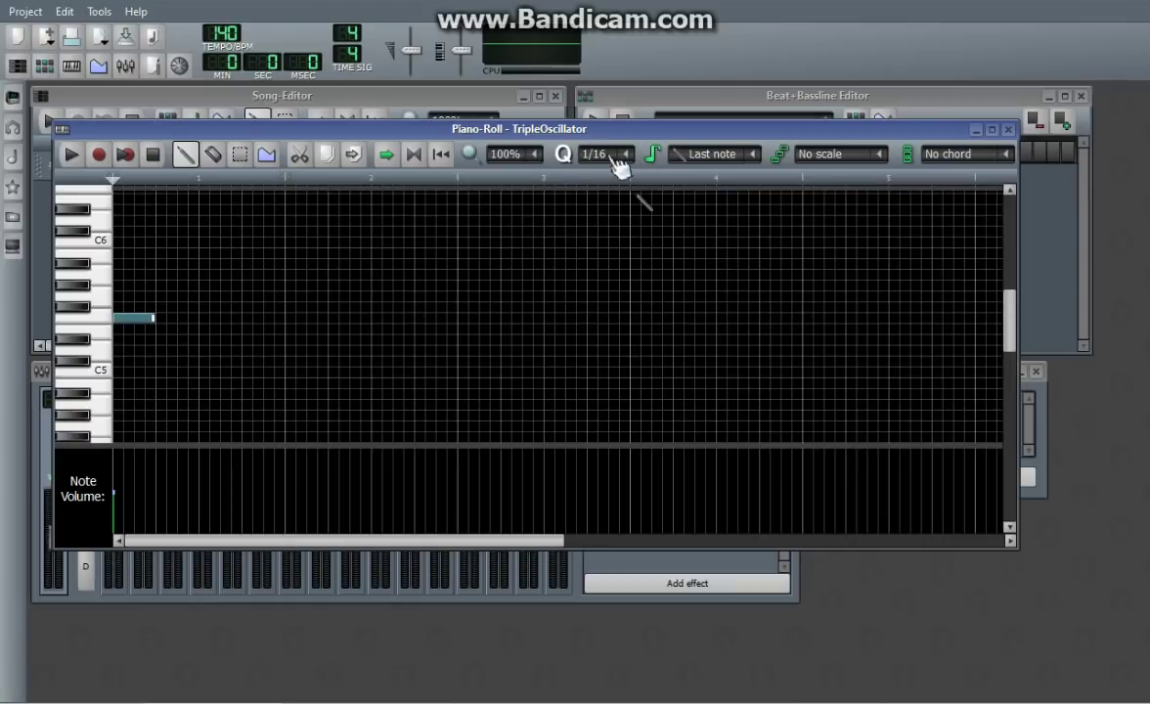
scroll(616, 164, down, 1)
scroll(617, 166, down, 1)
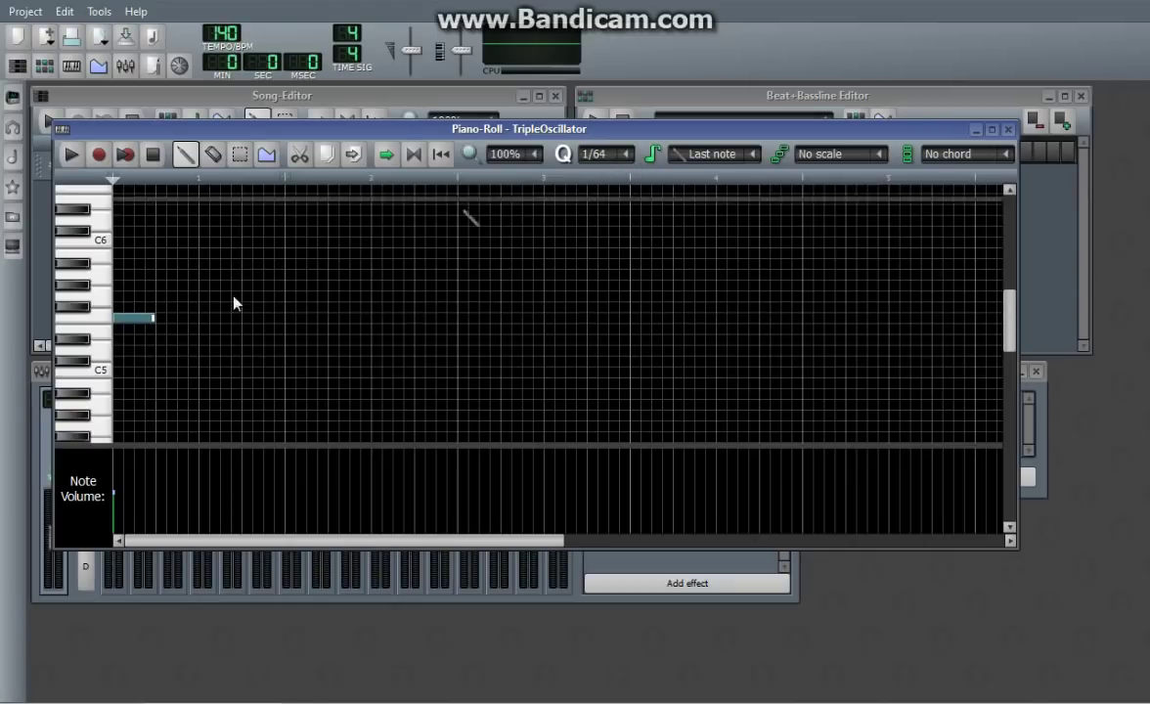
click(132, 317)
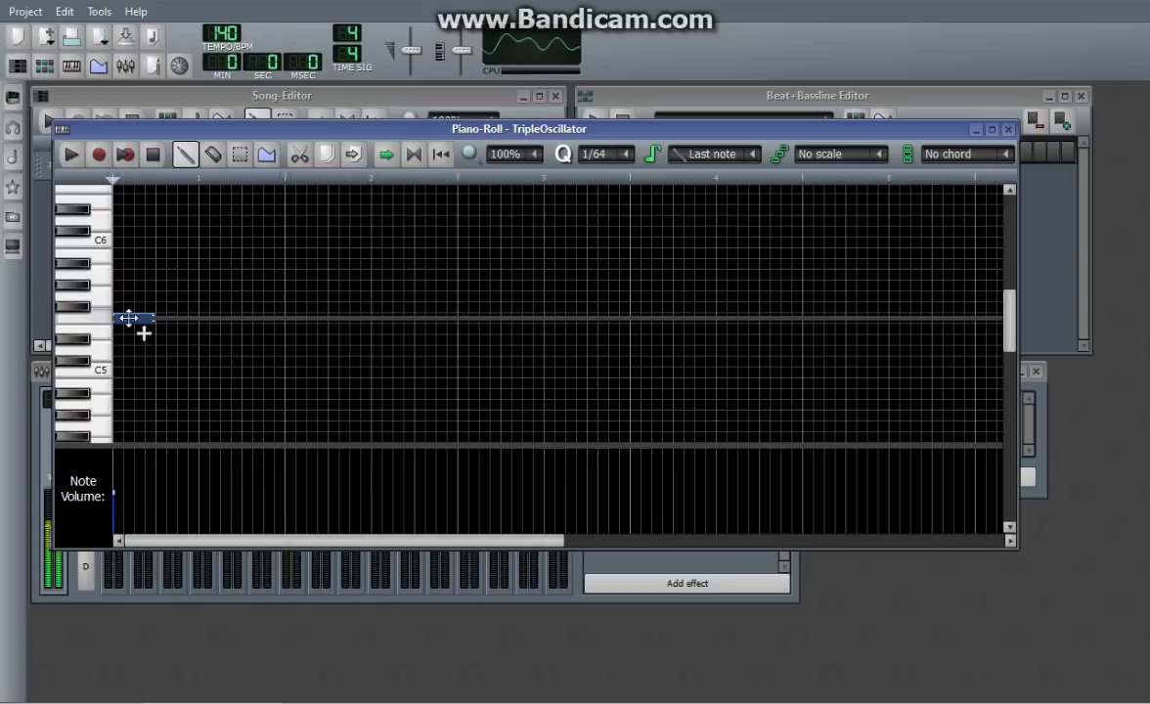
click(133, 319)
drag(135, 320, 139, 320)
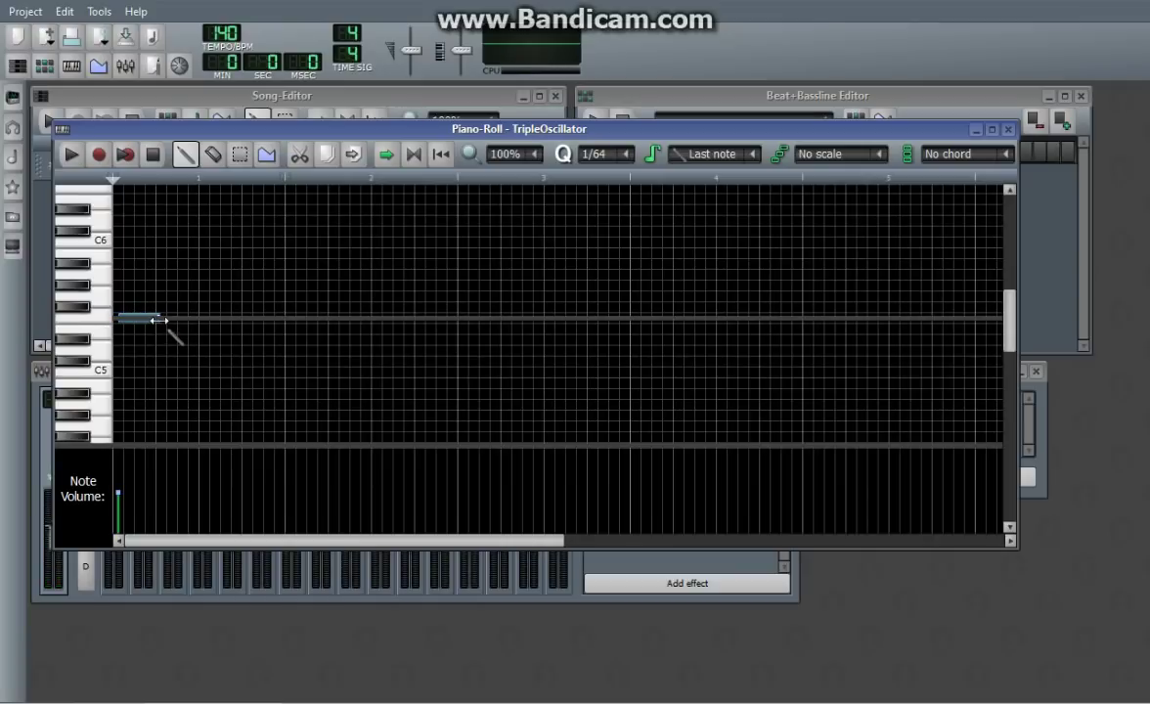
drag(169, 320, 155, 322)
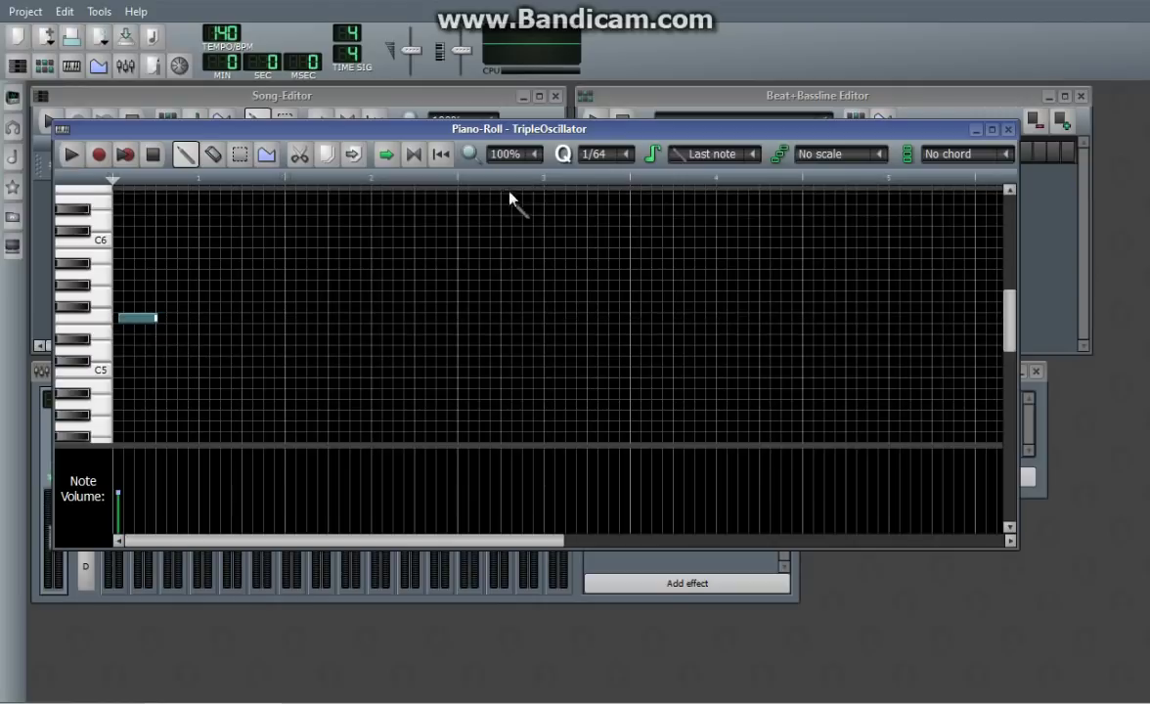
On a 1/64 grid, move the note to the start of bar 1, then set quantize back to 1/16
click(618, 158)
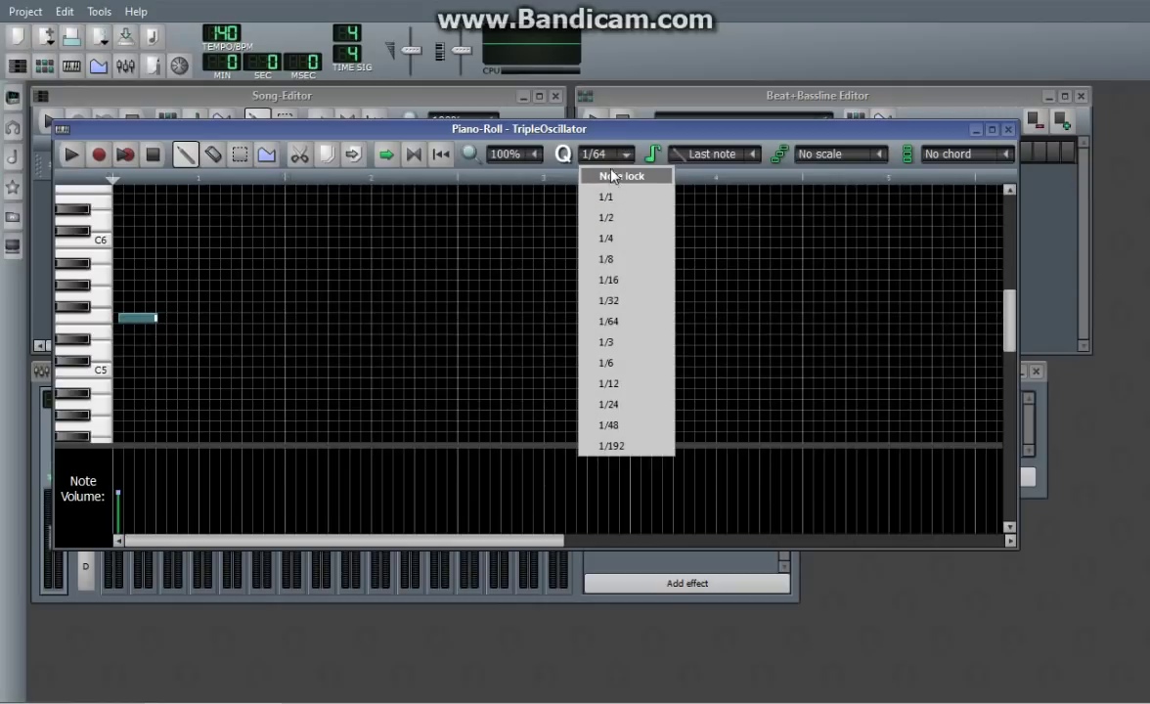
click(609, 321)
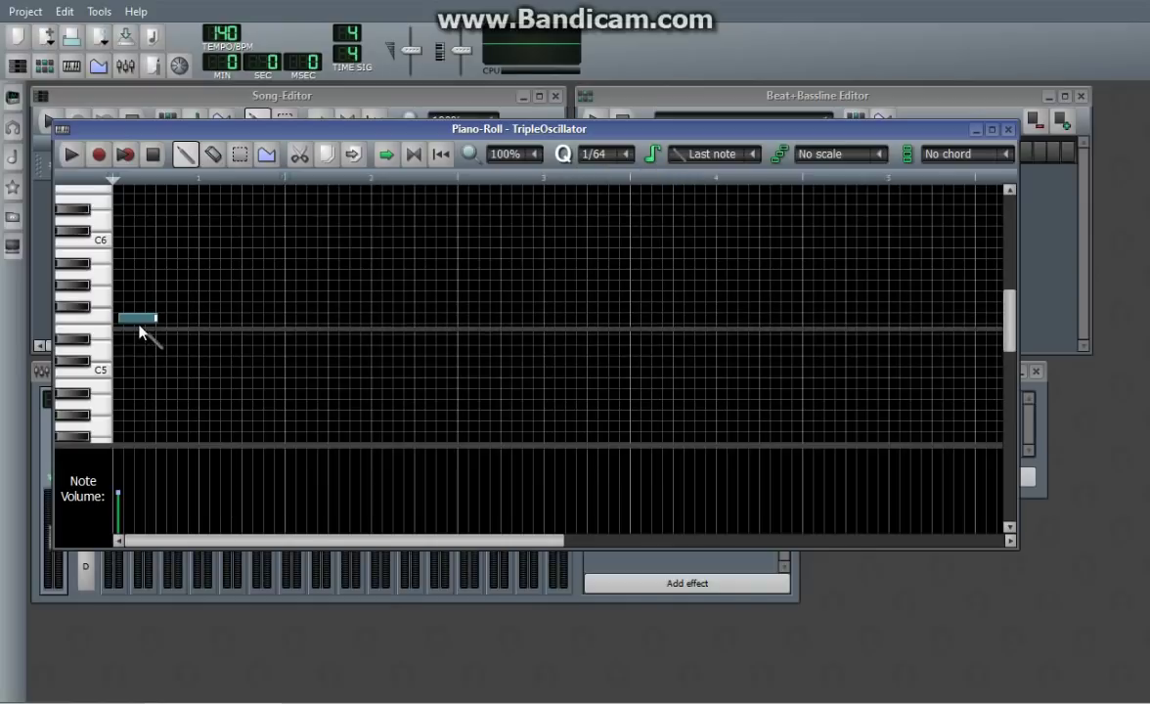
drag(146, 319, 140, 319)
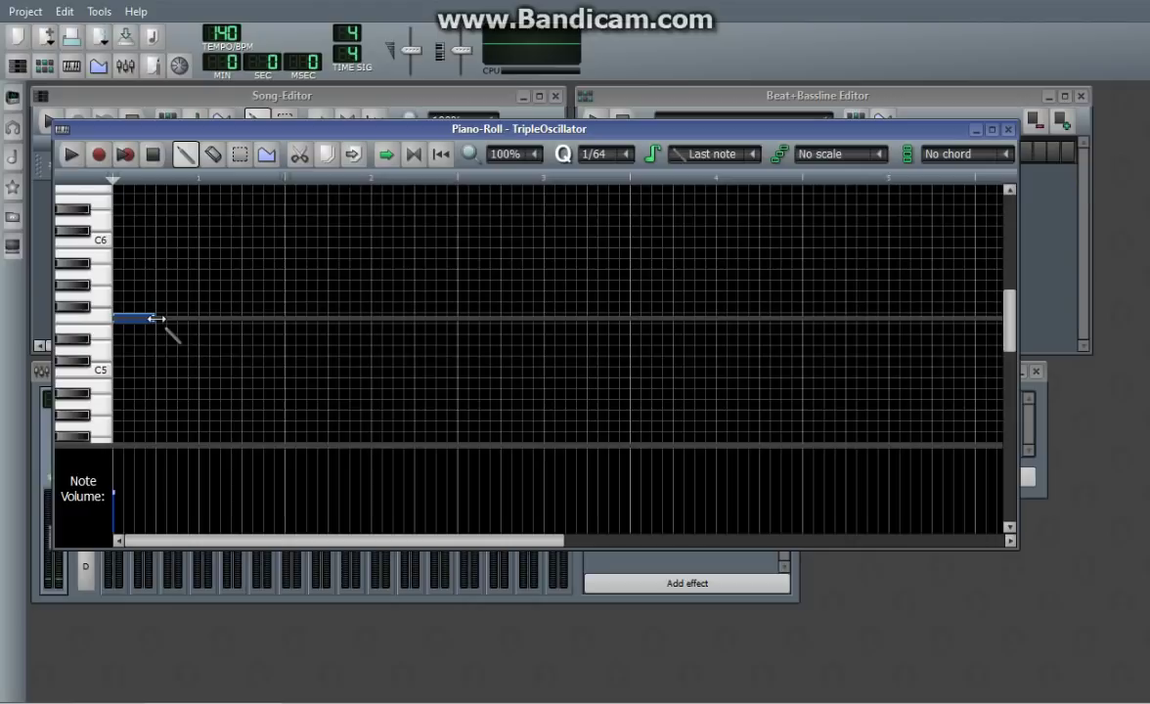
click(598, 154)
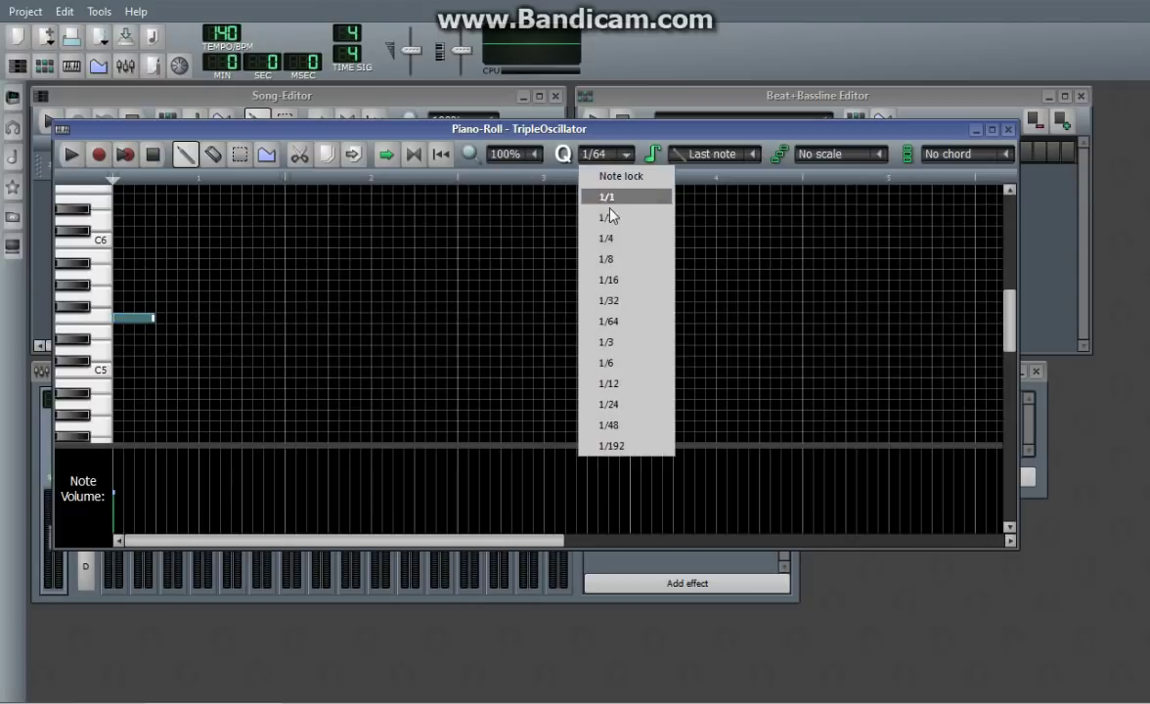
click(617, 280)
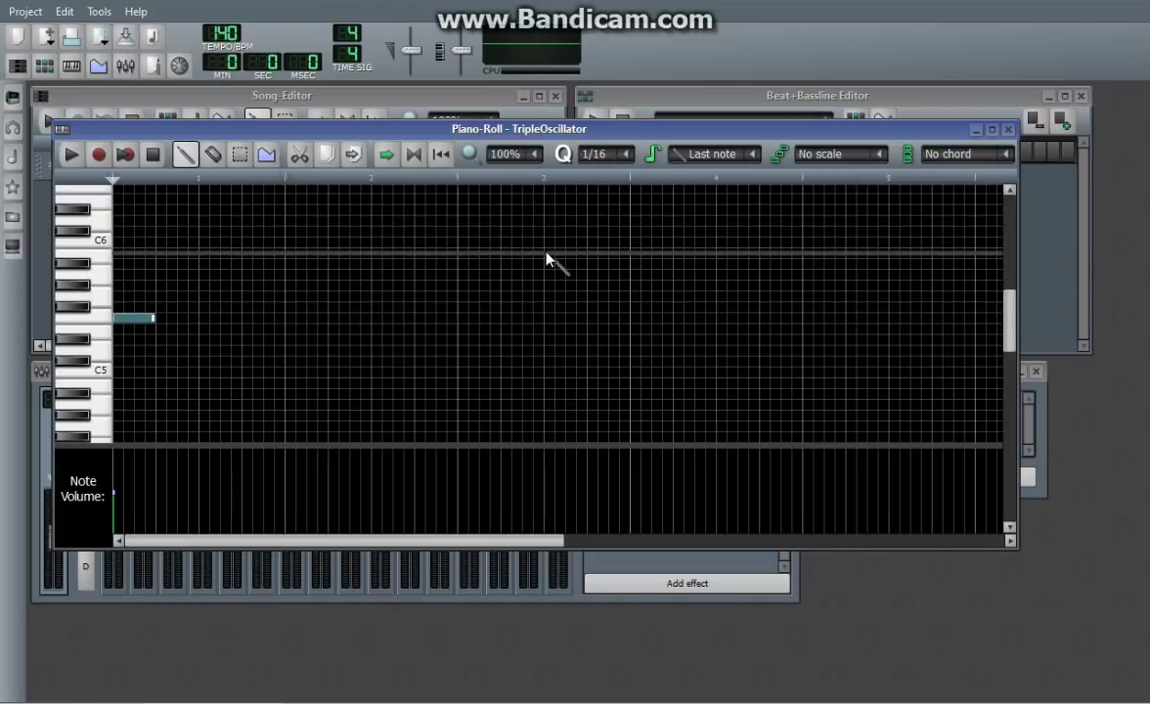
Place two trial melody notes and right-click to delete misplaced notes
click(161, 286)
click(202, 352)
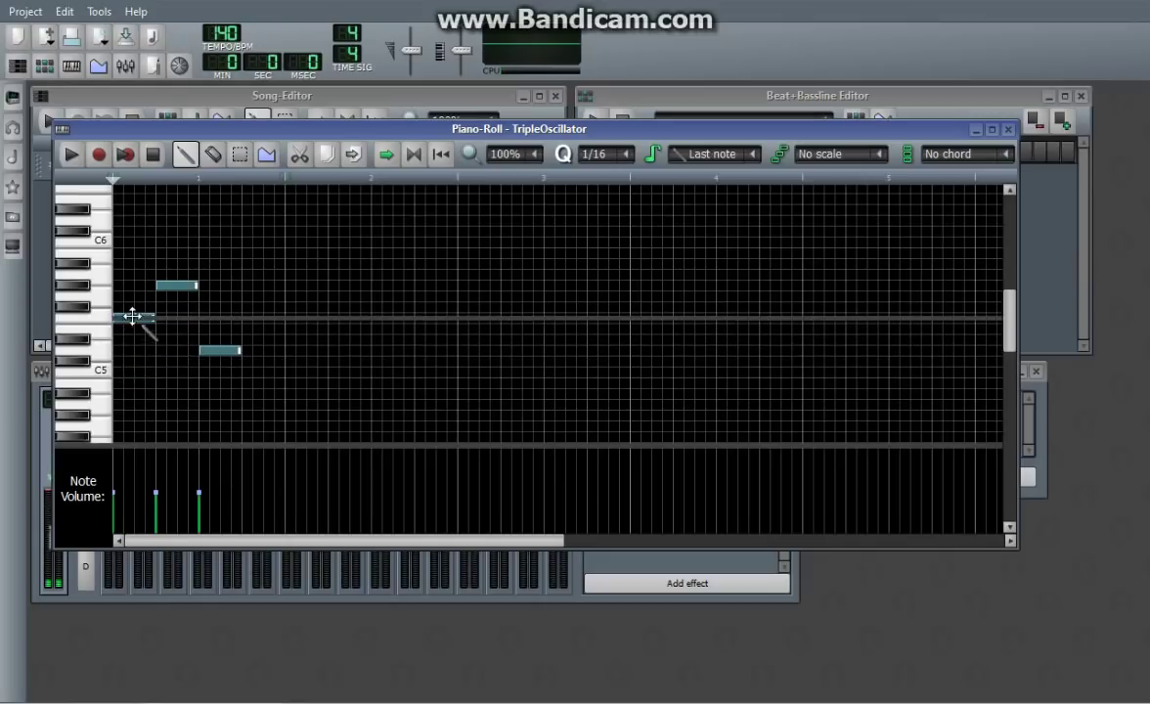
right_click(133, 318)
right_click(173, 284)
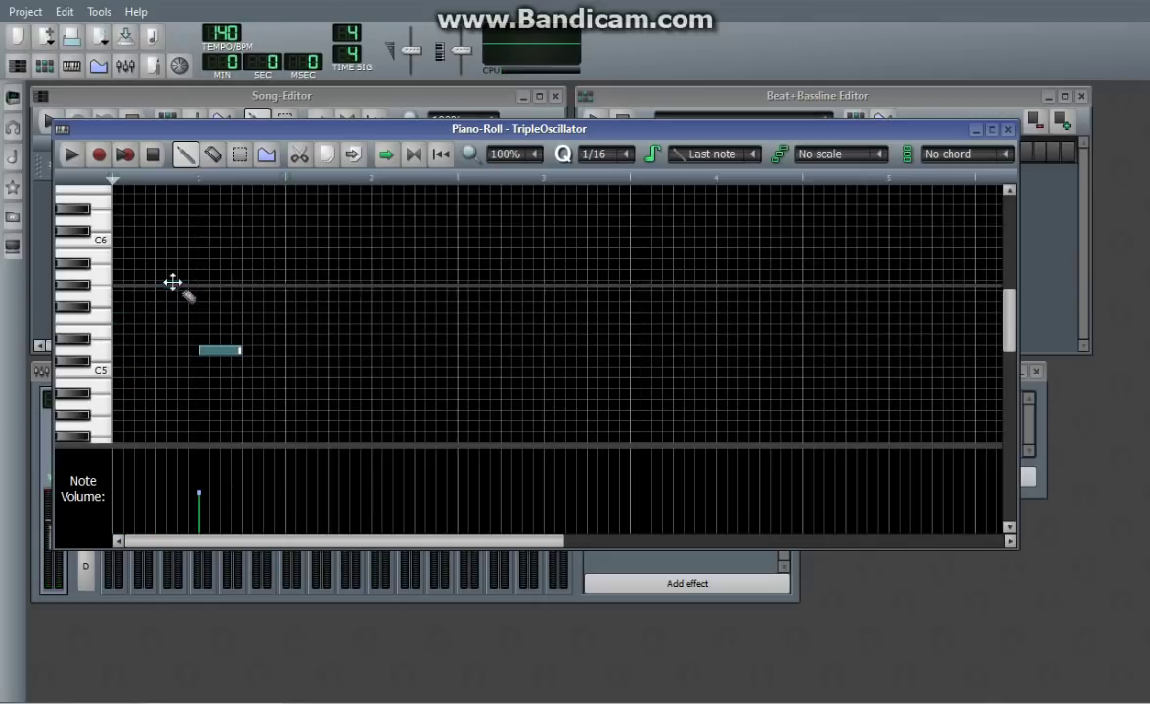
Lay down three repeated low opening notes, test a higher third note by ear, then put it back
click(125, 385)
click(159, 386)
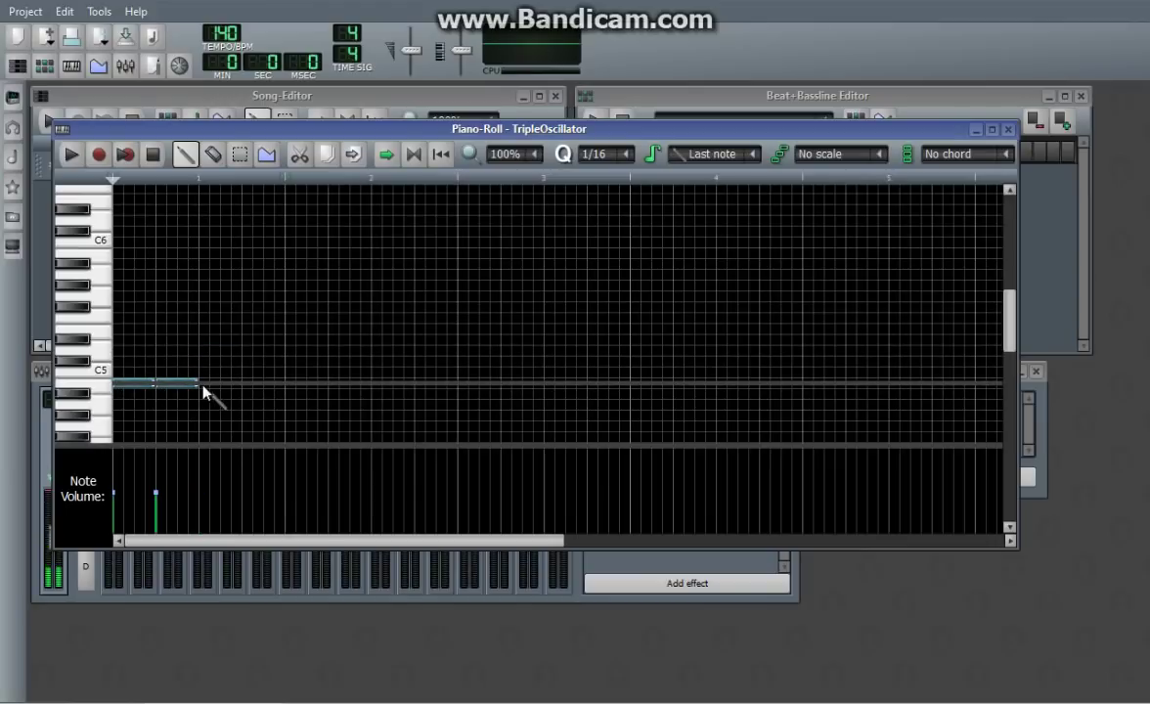
click(208, 385)
drag(226, 386, 246, 362)
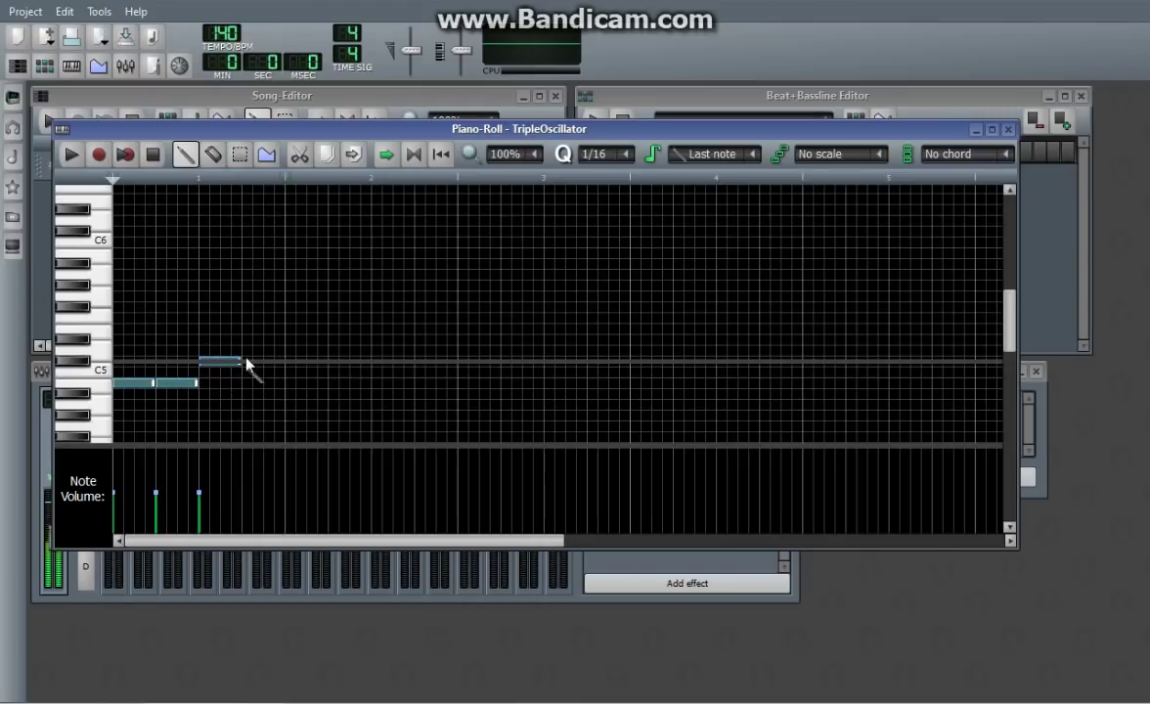
click(71, 157)
key(space)
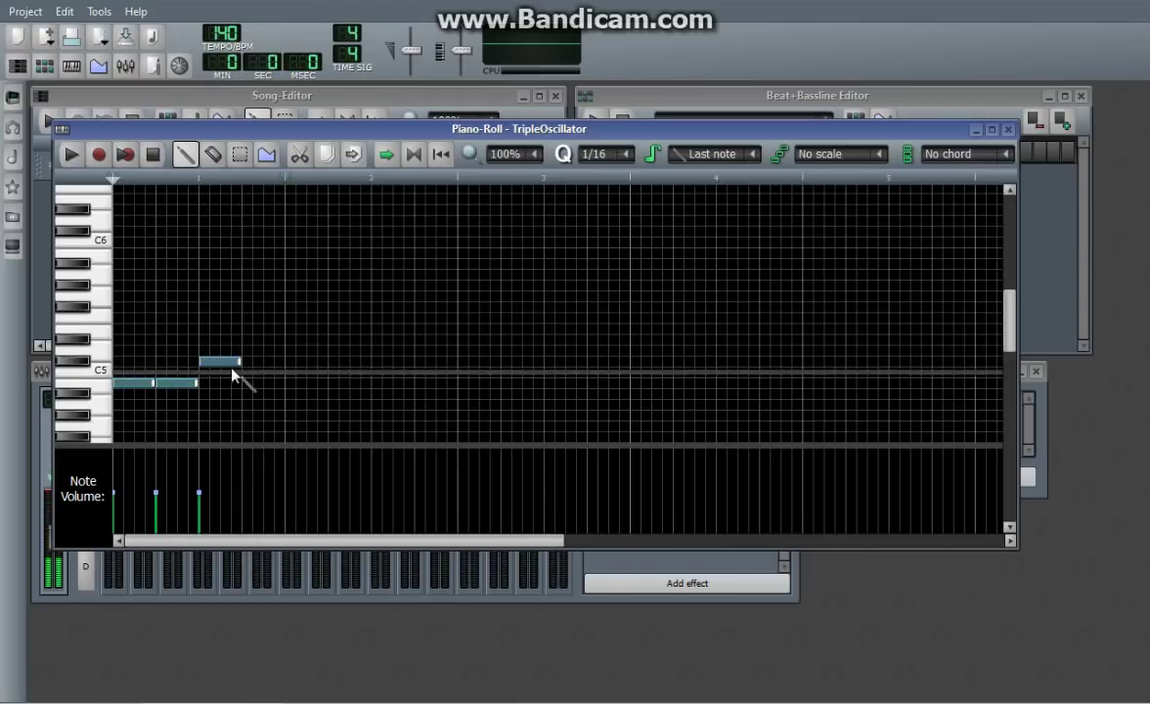
drag(233, 365, 236, 388)
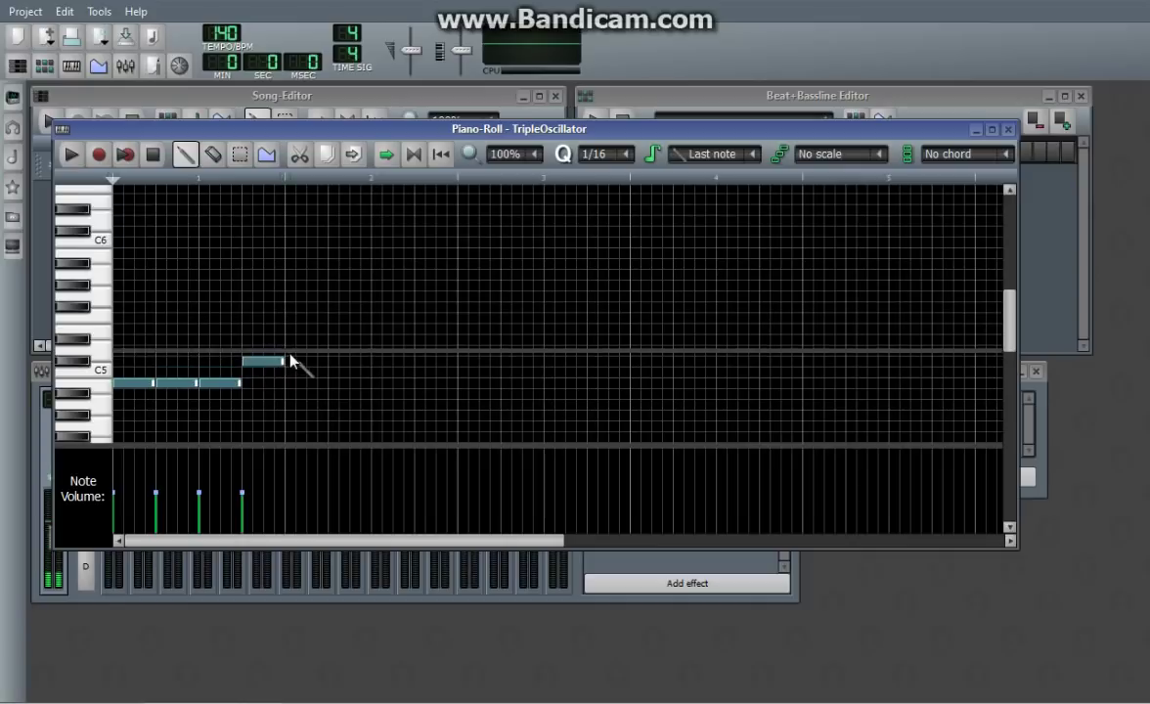
Add the rising middle notes, raising one low note a step and nudging a high note up
click(294, 350)
click(337, 350)
click(380, 419)
drag(380, 418, 383, 404)
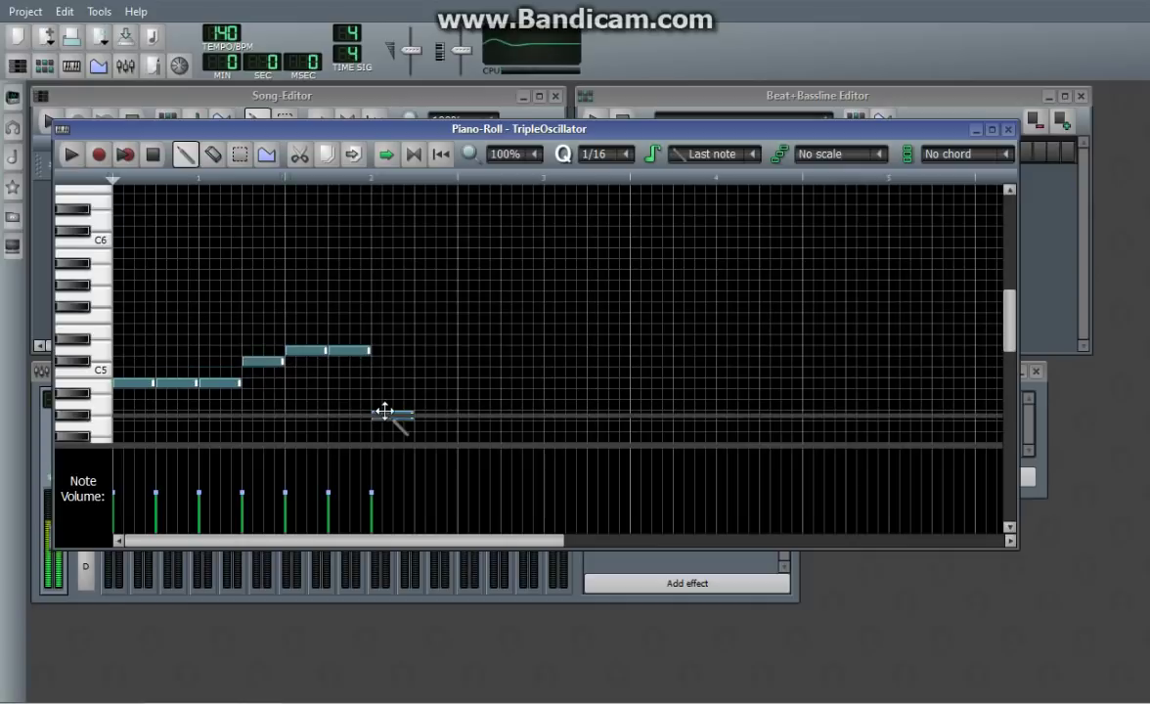
click(422, 315)
drag(422, 315, 416, 304)
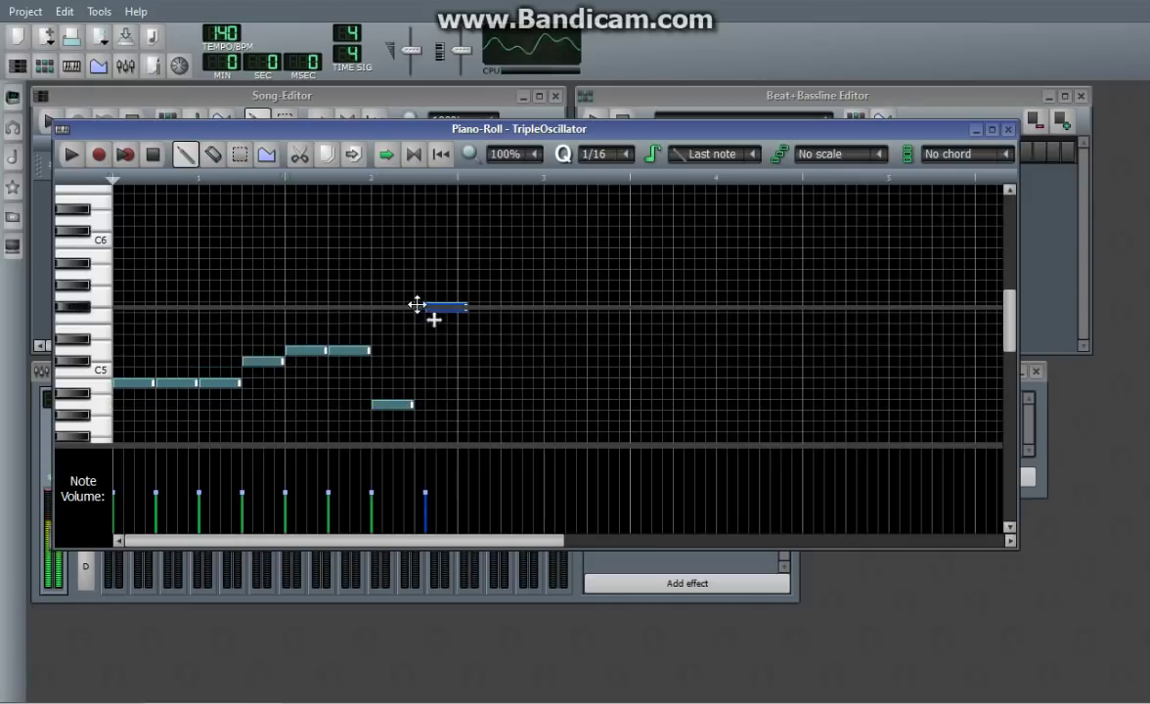
Add the remaining notes so the melody steps back down to its lowest final note
click(461, 327)
click(509, 415)
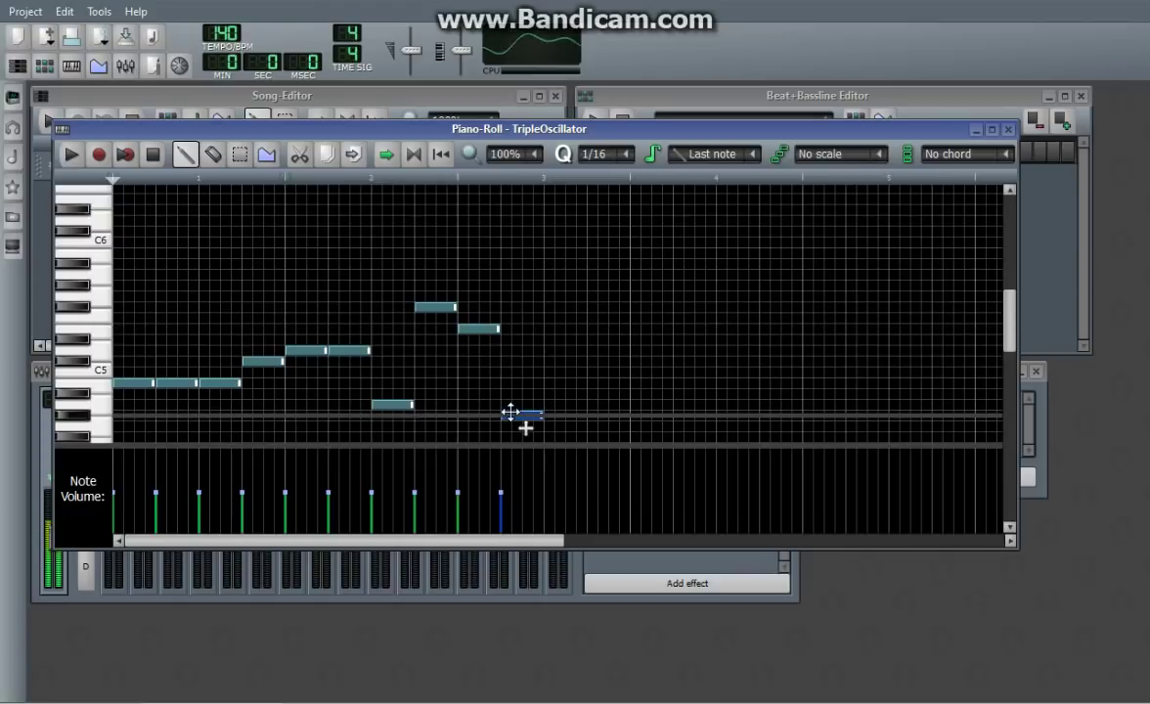
drag(509, 413, 505, 404)
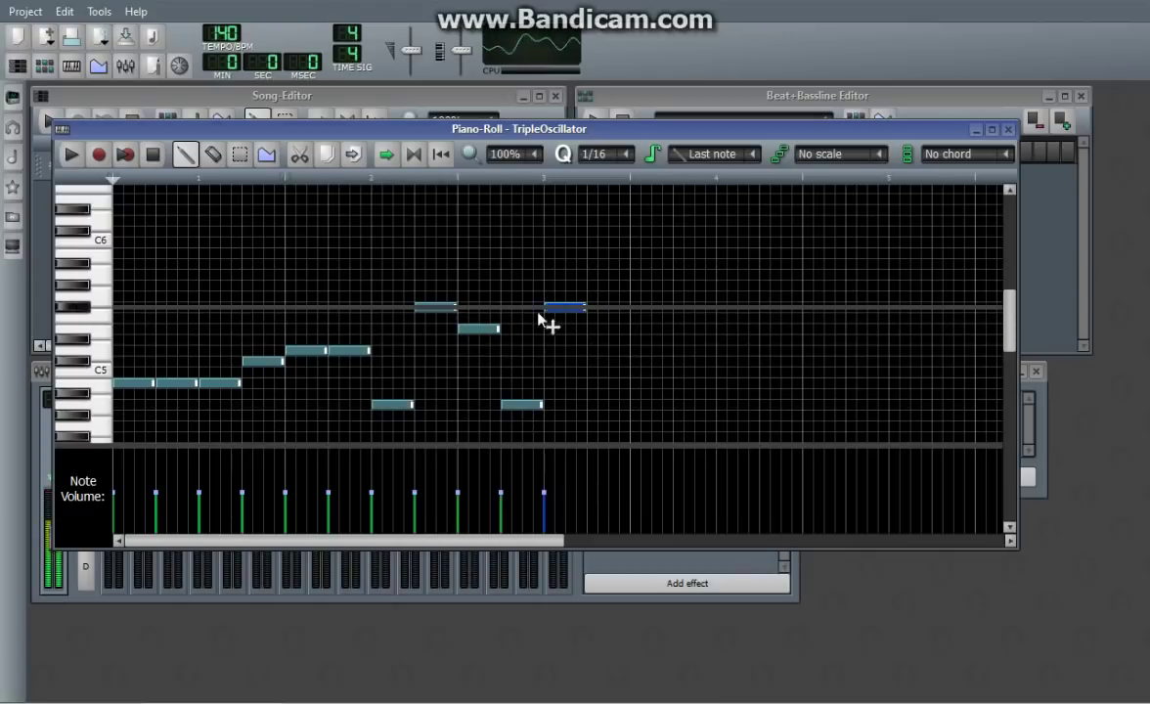
click(591, 329)
click(636, 363)
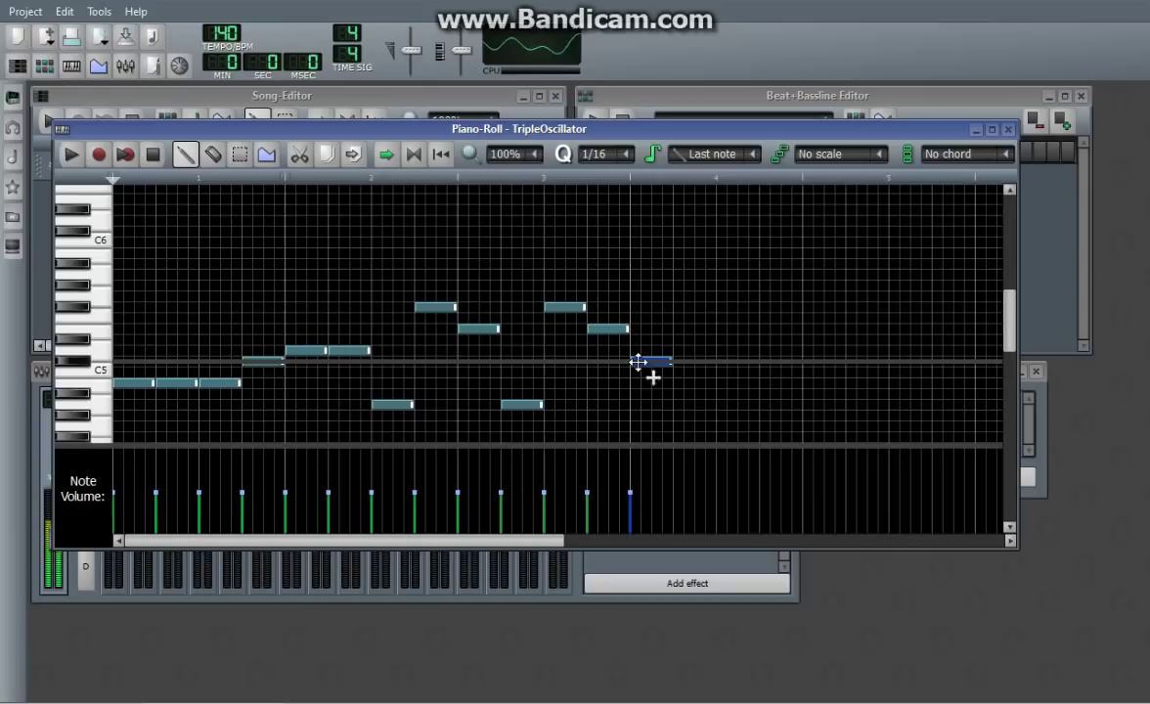
drag(641, 358, 641, 348)
click(677, 361)
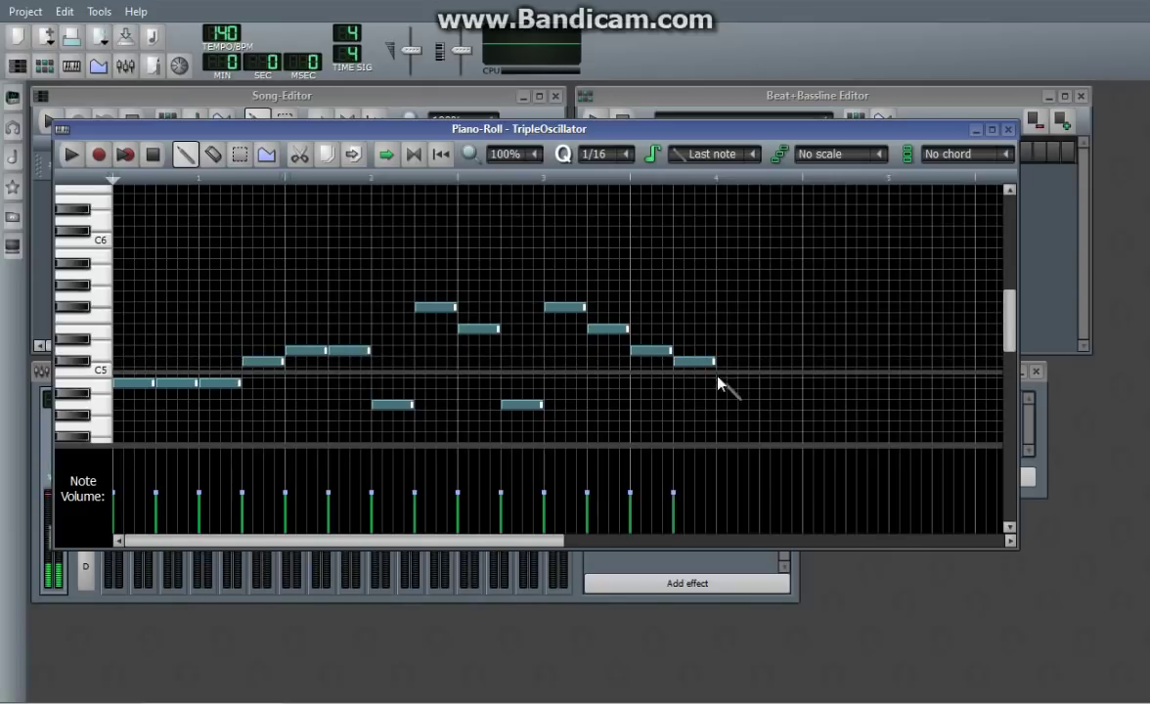
click(719, 386)
click(764, 404)
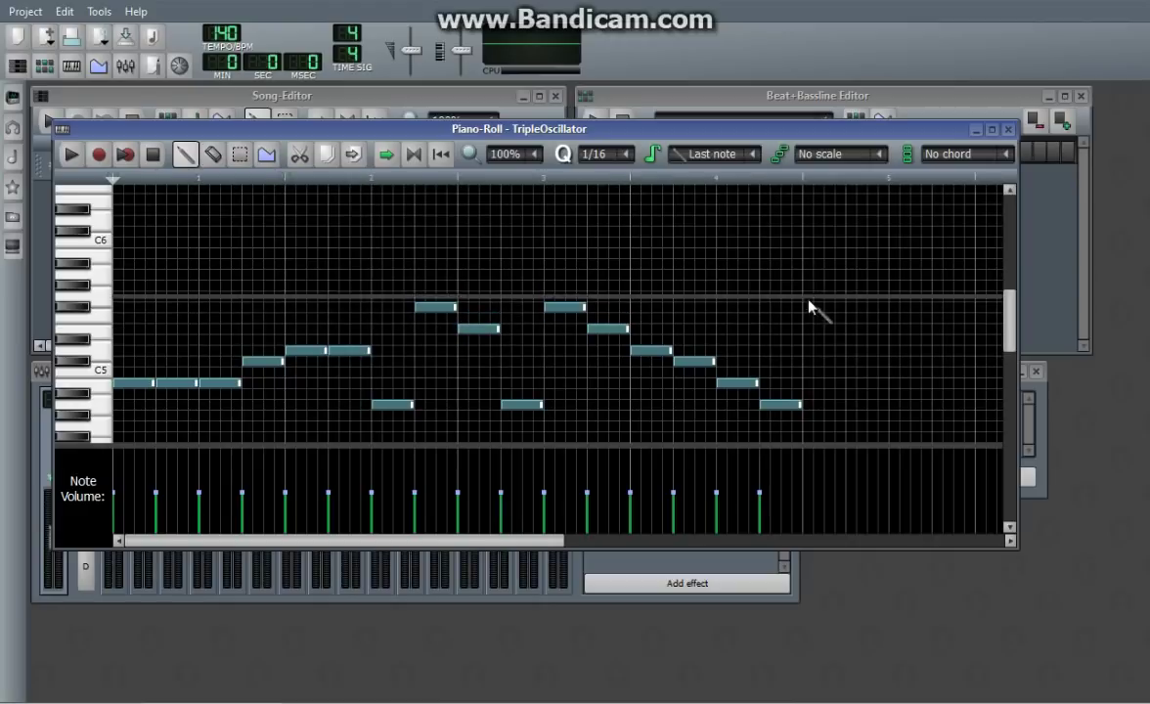
click(70, 158)
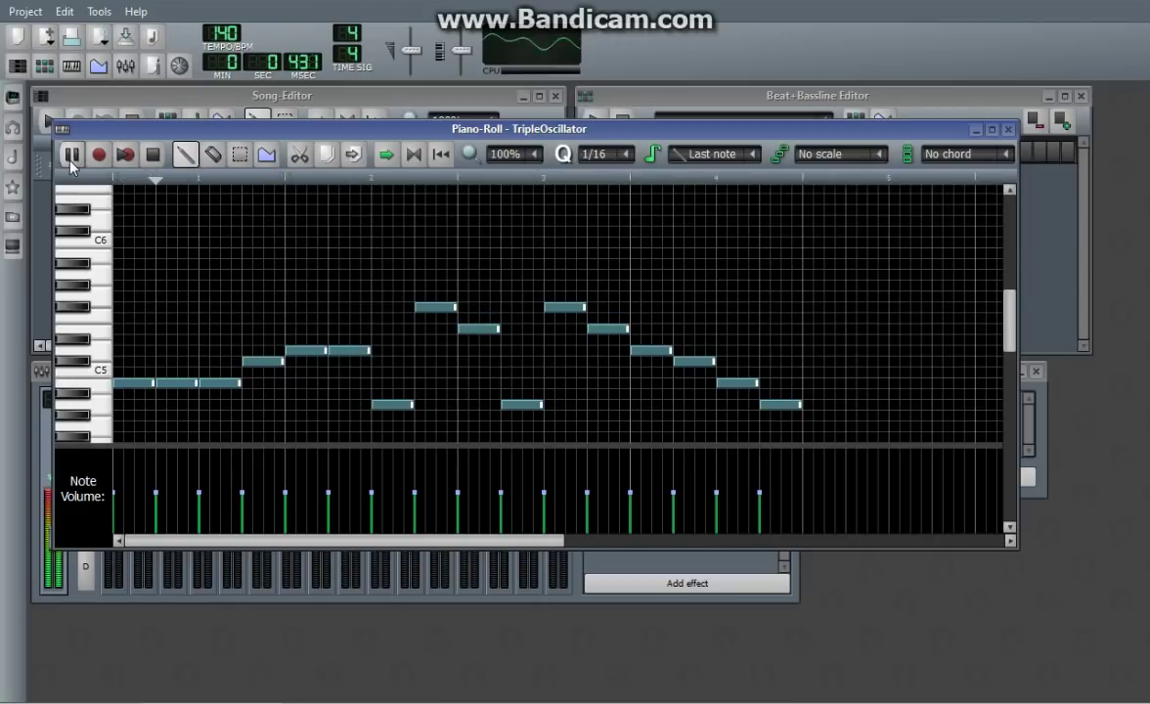
click(152, 154)
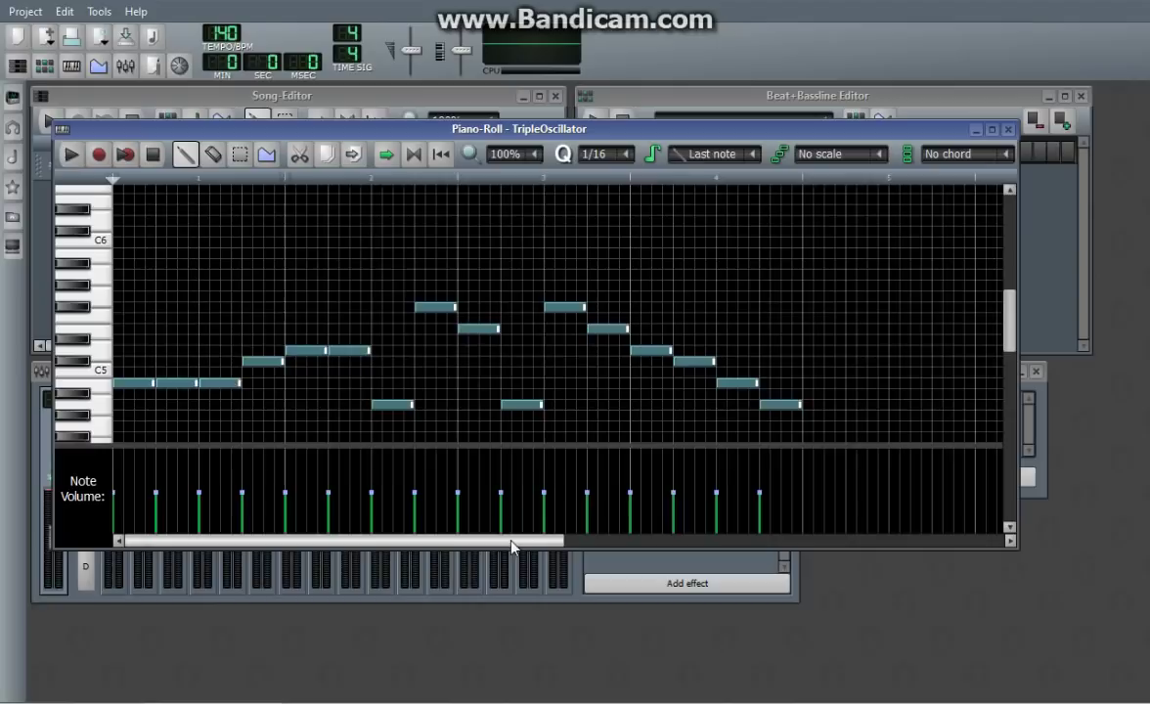
ctrl+scroll(502, 431, up, 1)
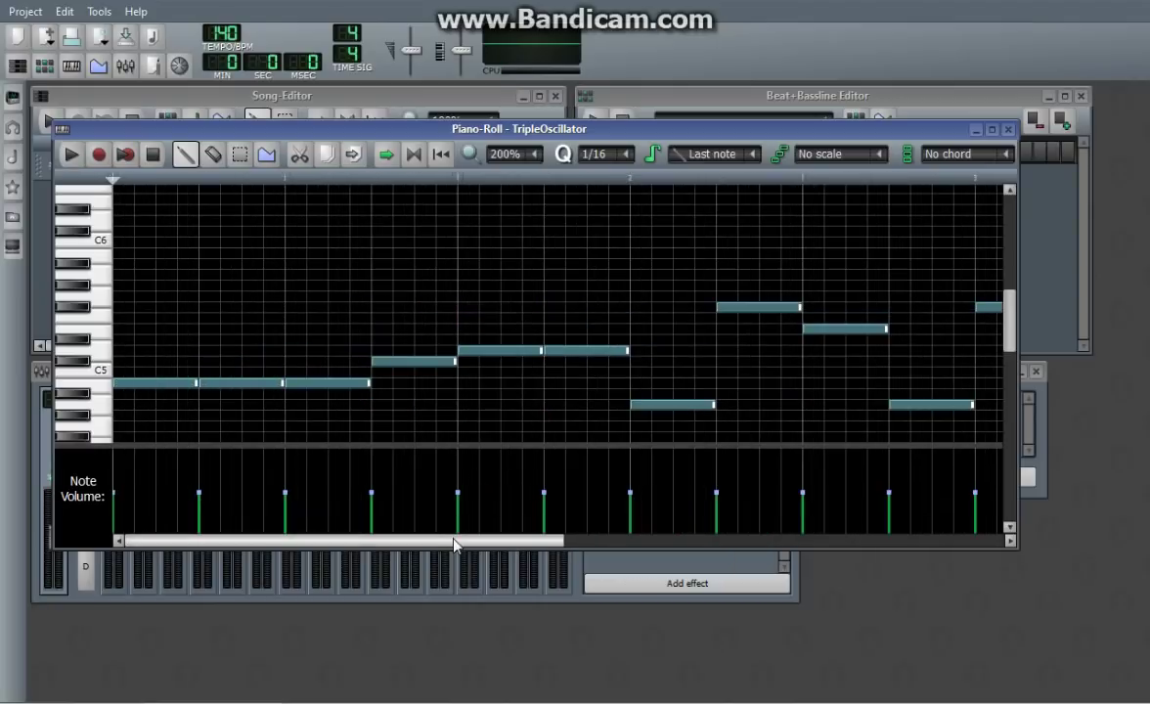
drag(457, 540, 417, 539)
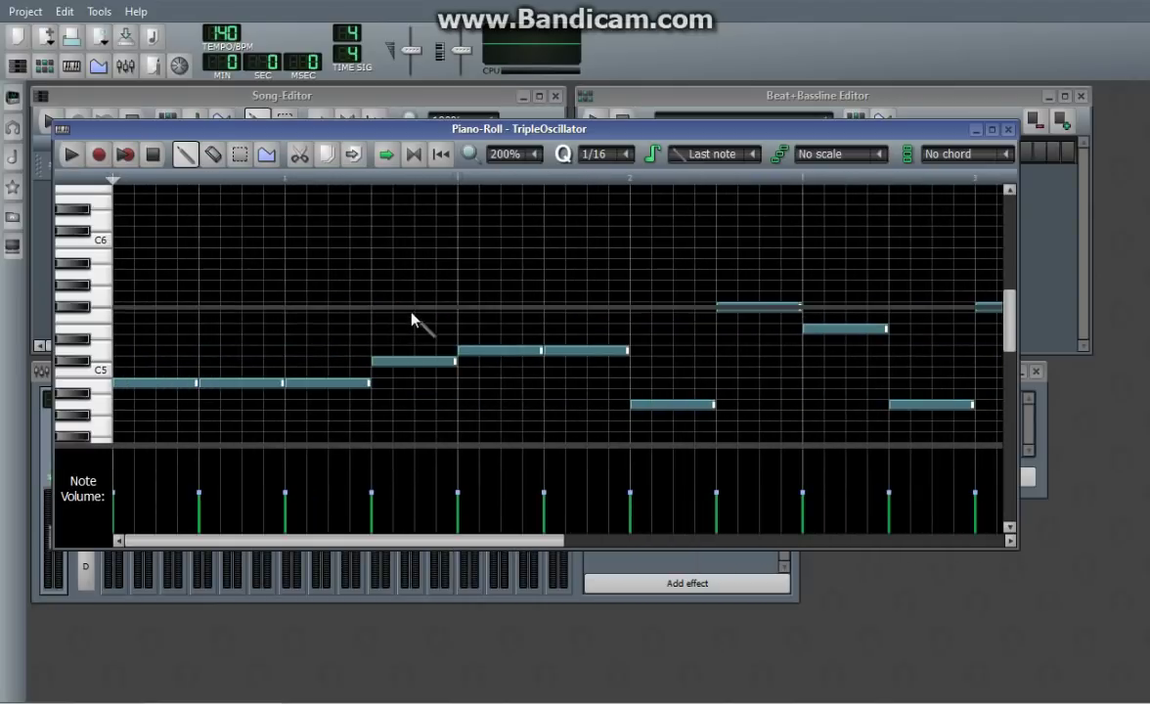
ctrl+scroll(410, 315, down, 1)
ctrl+scroll(411, 315, up, 3)
ctrl+scroll(411, 315, down, 5)
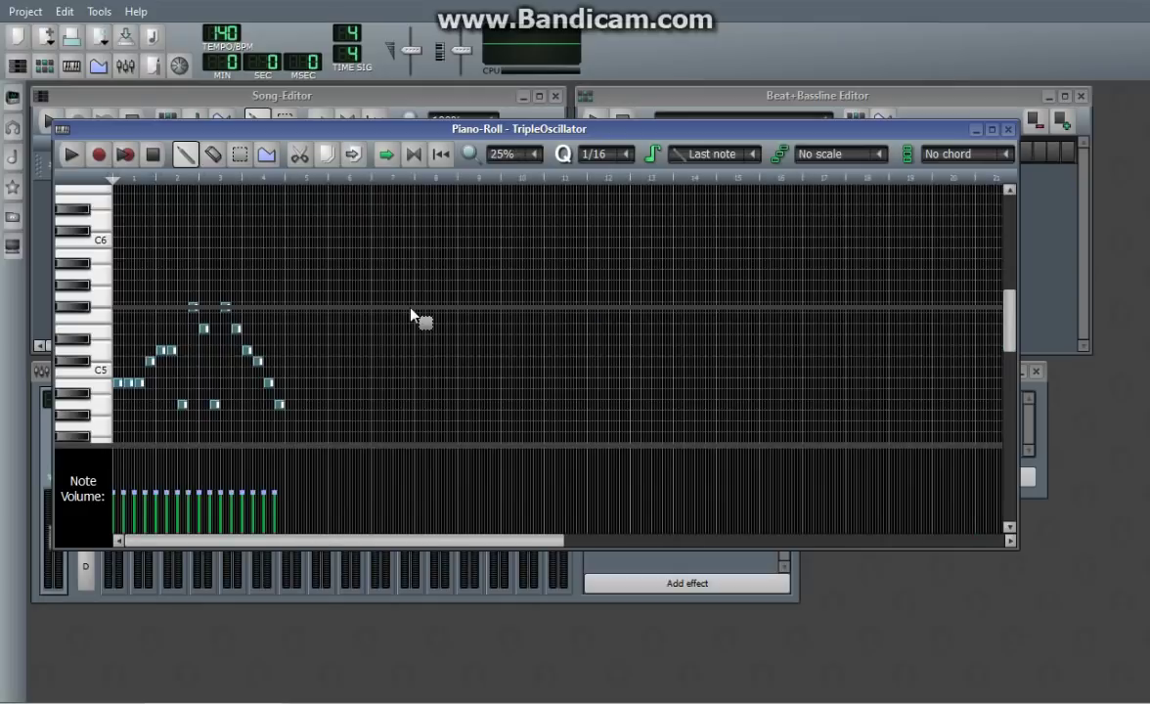
ctrl+scroll(411, 315, up, 2)
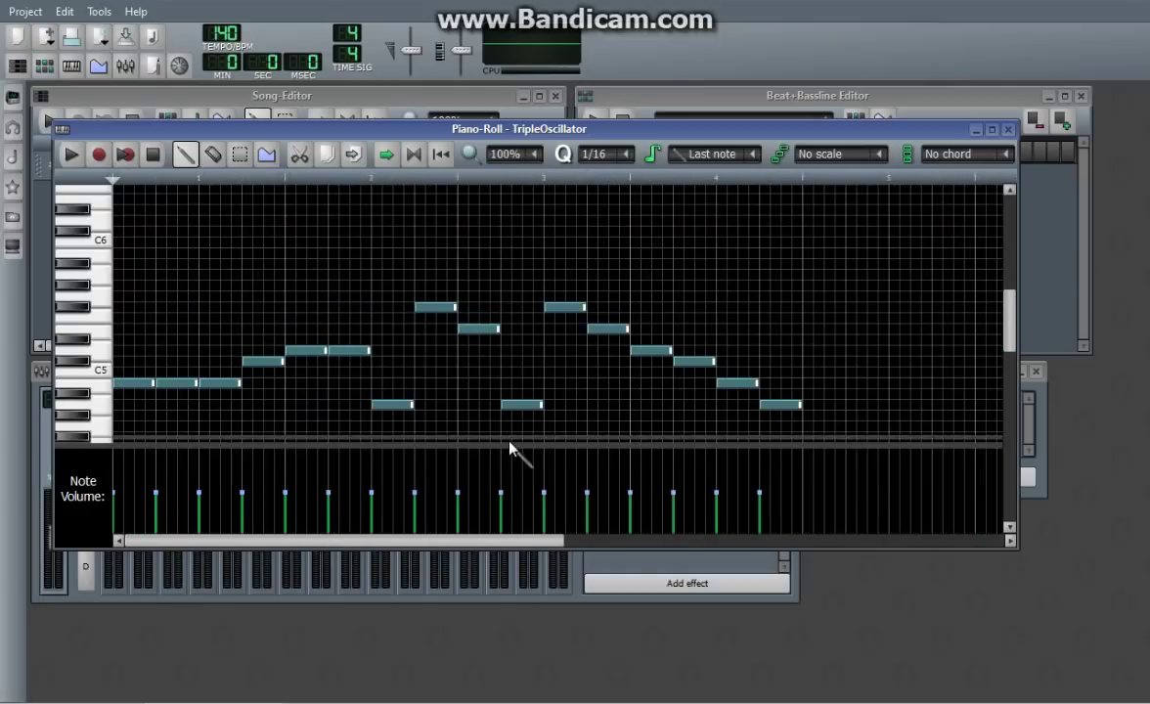
ctrl+scroll(514, 449, up, 1)
Lengthen the second note of the high pair and shift a low note later, auditioning the result
drag(480, 546, 213, 231)
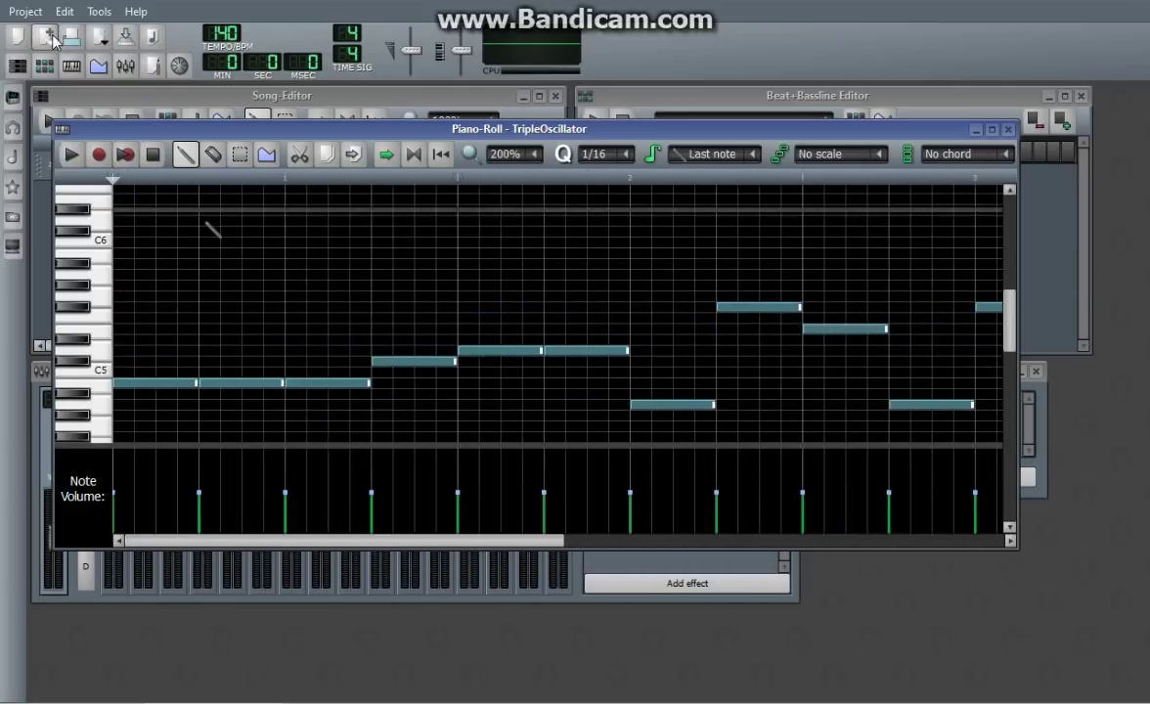
key(space)
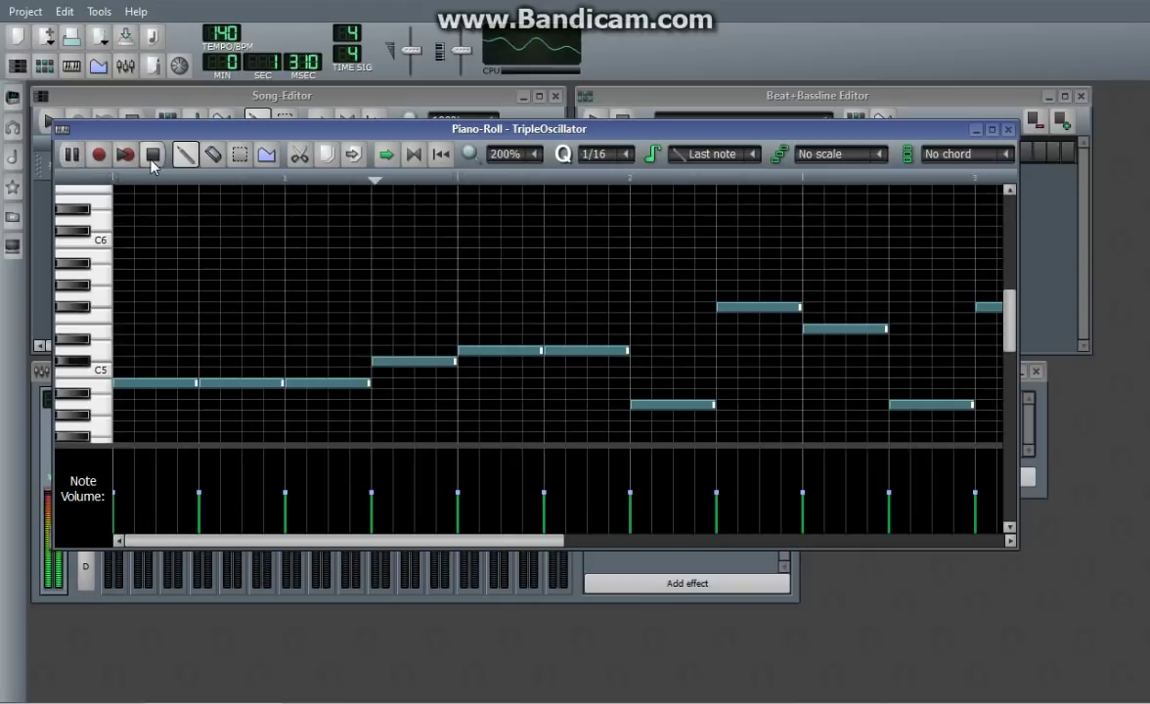
click(152, 163)
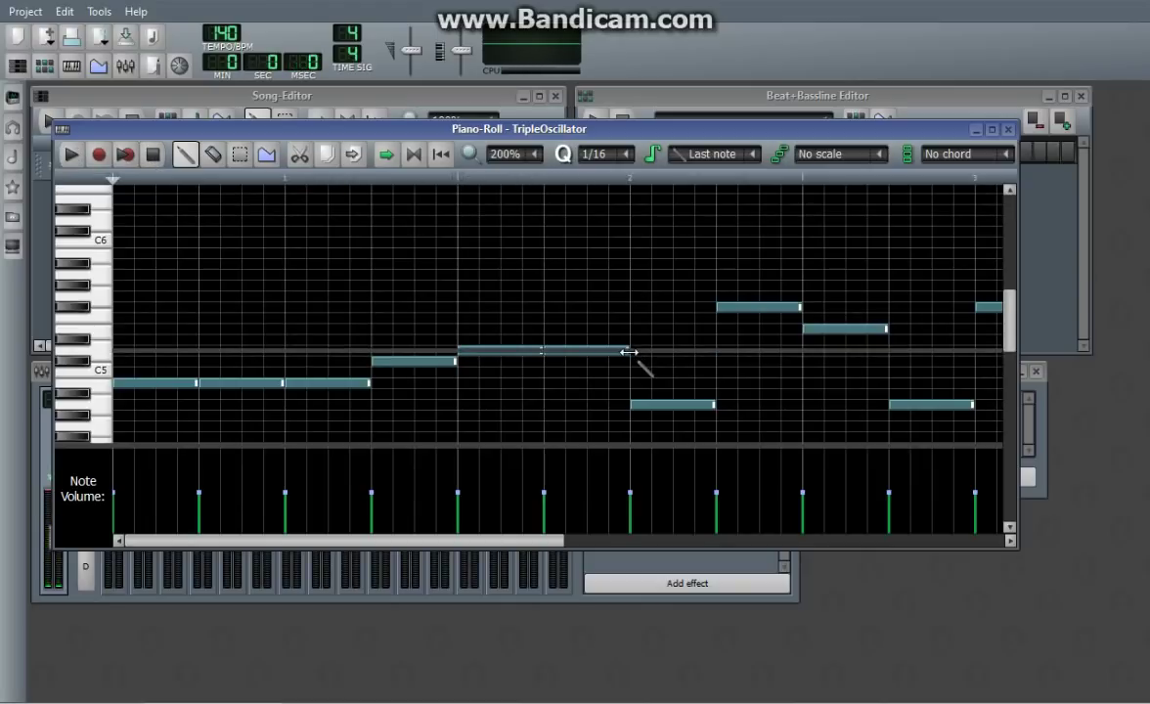
drag(627, 350, 671, 350)
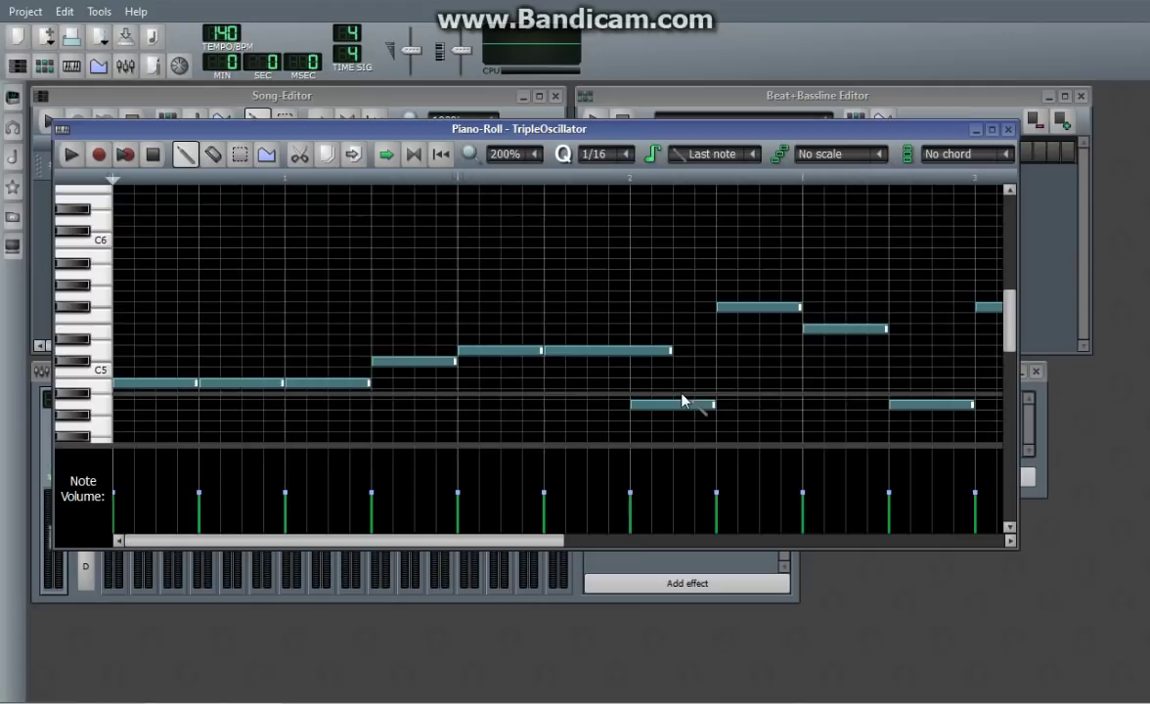
drag(652, 406, 716, 405)
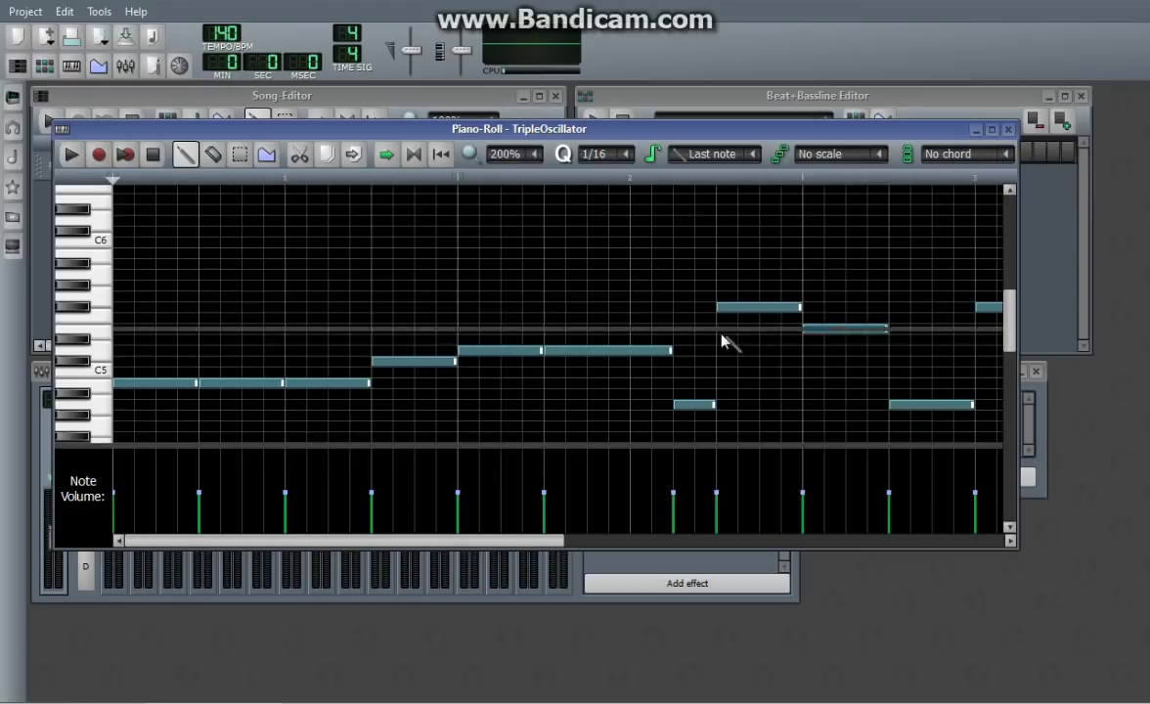
click(72, 156)
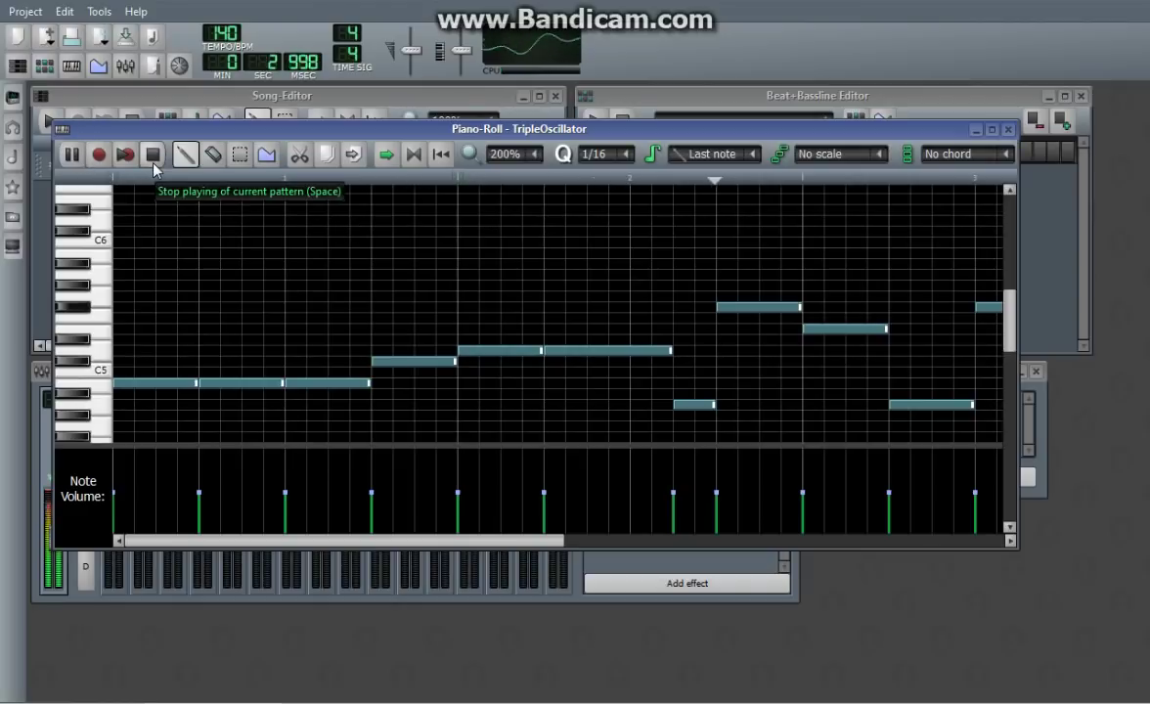
click(152, 159)
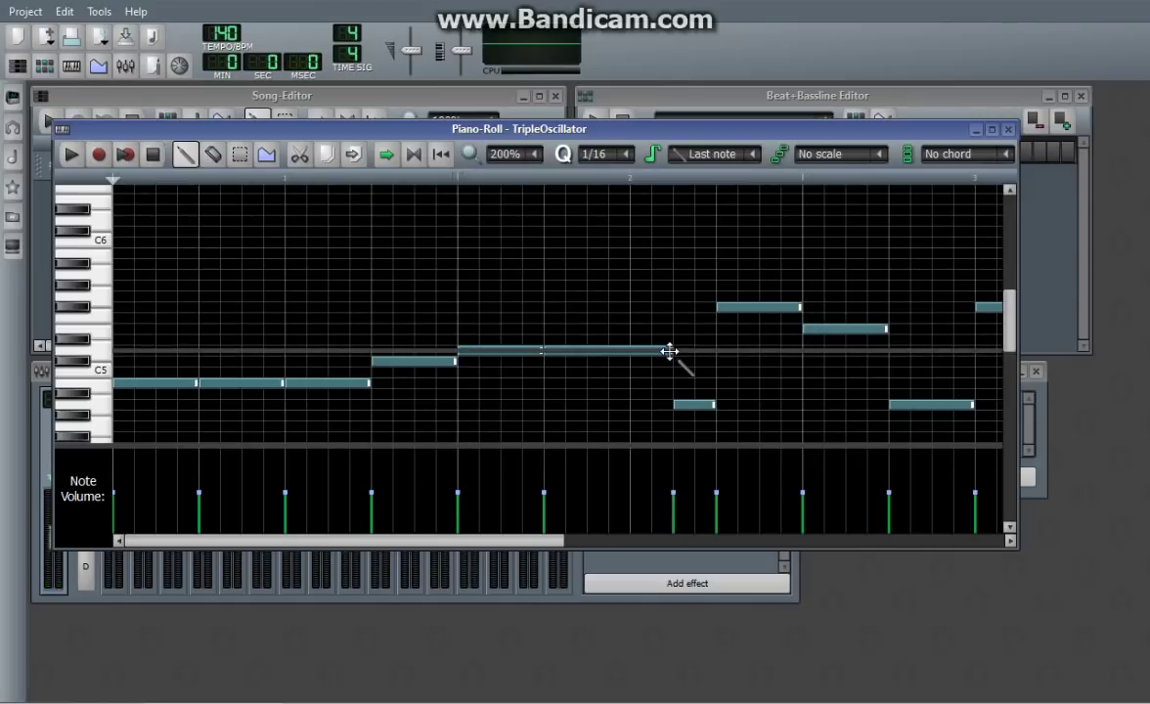
Shorten the held note, move the low and high notes earlier, and stretch the low note to fill the gap
drag(672, 349, 585, 351)
drag(699, 403, 612, 405)
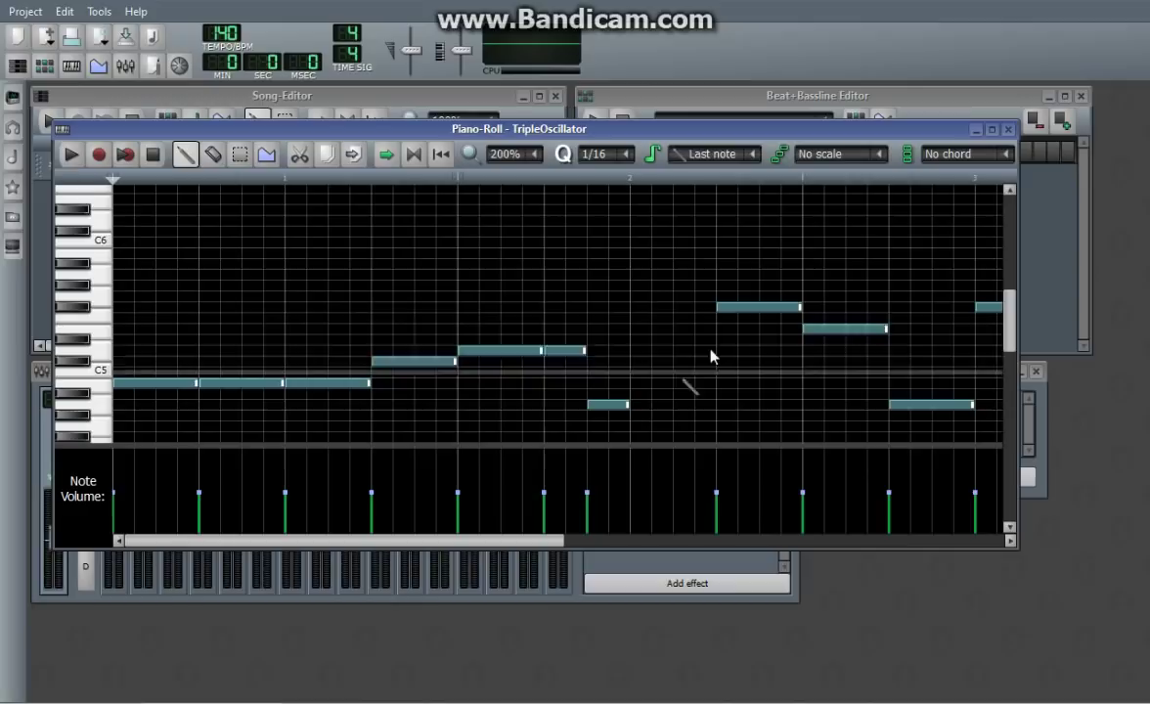
drag(728, 307, 803, 310)
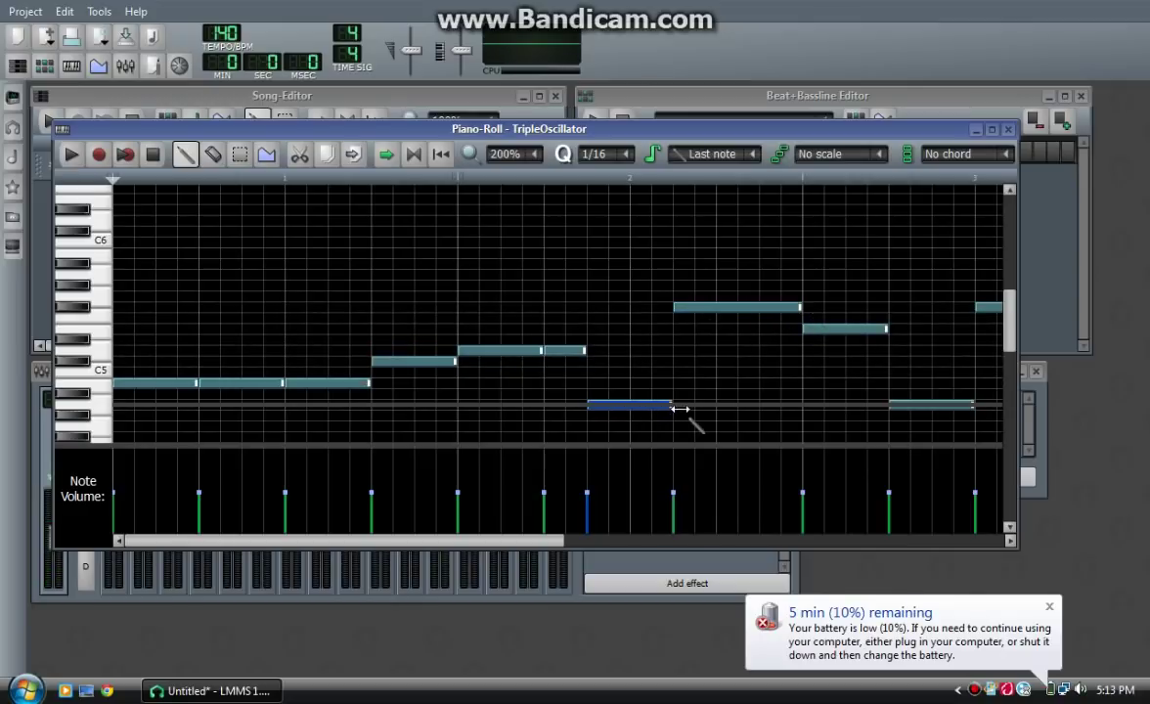
drag(680, 408, 683, 409)
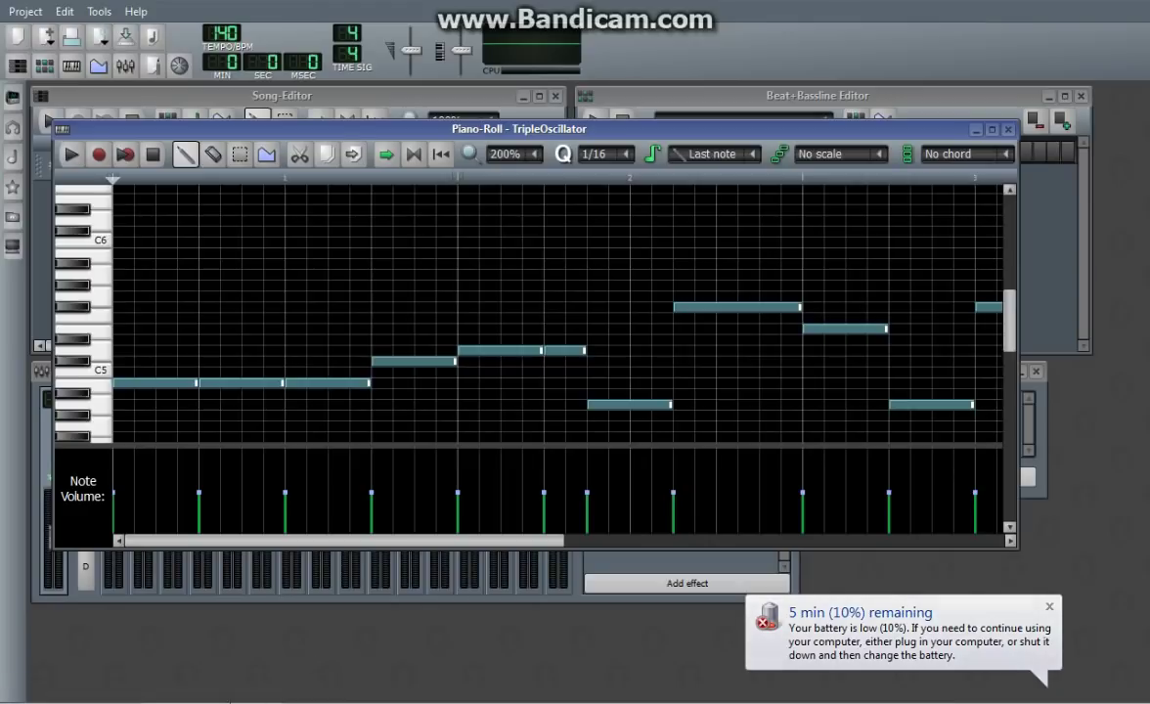
drag(283, 541, 480, 531)
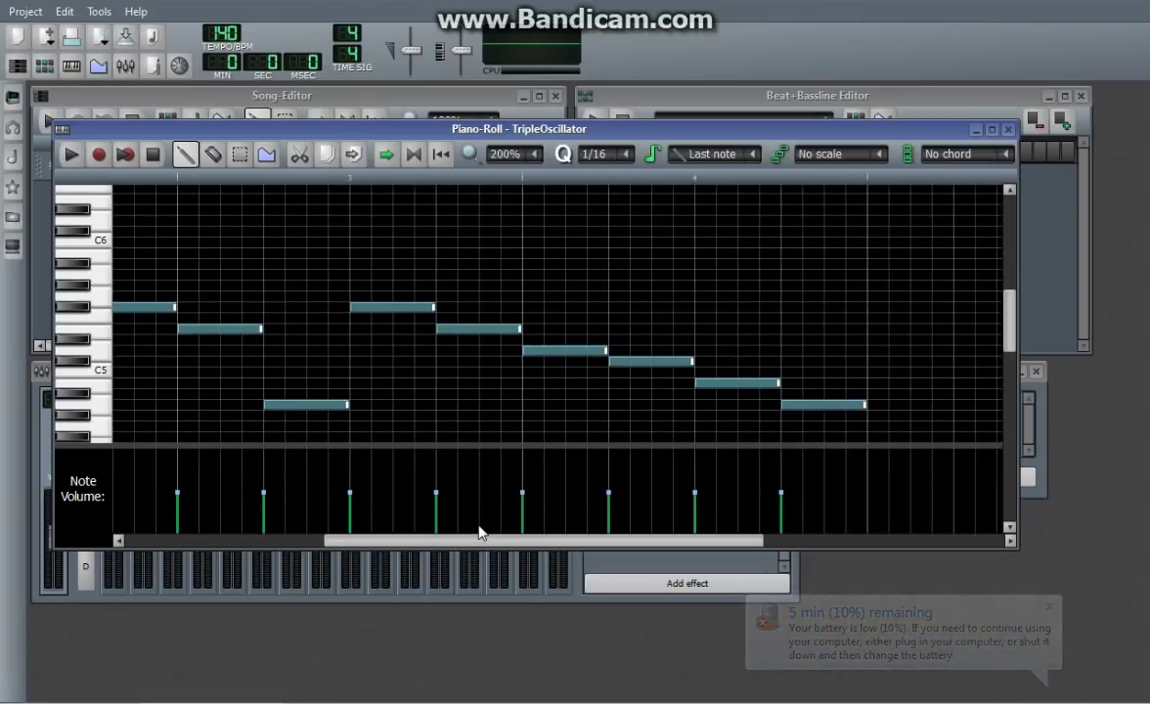
Close the melody's Piano-Roll and add a new Beat/Bassline 0 track below TripleOscillator
click(1009, 130)
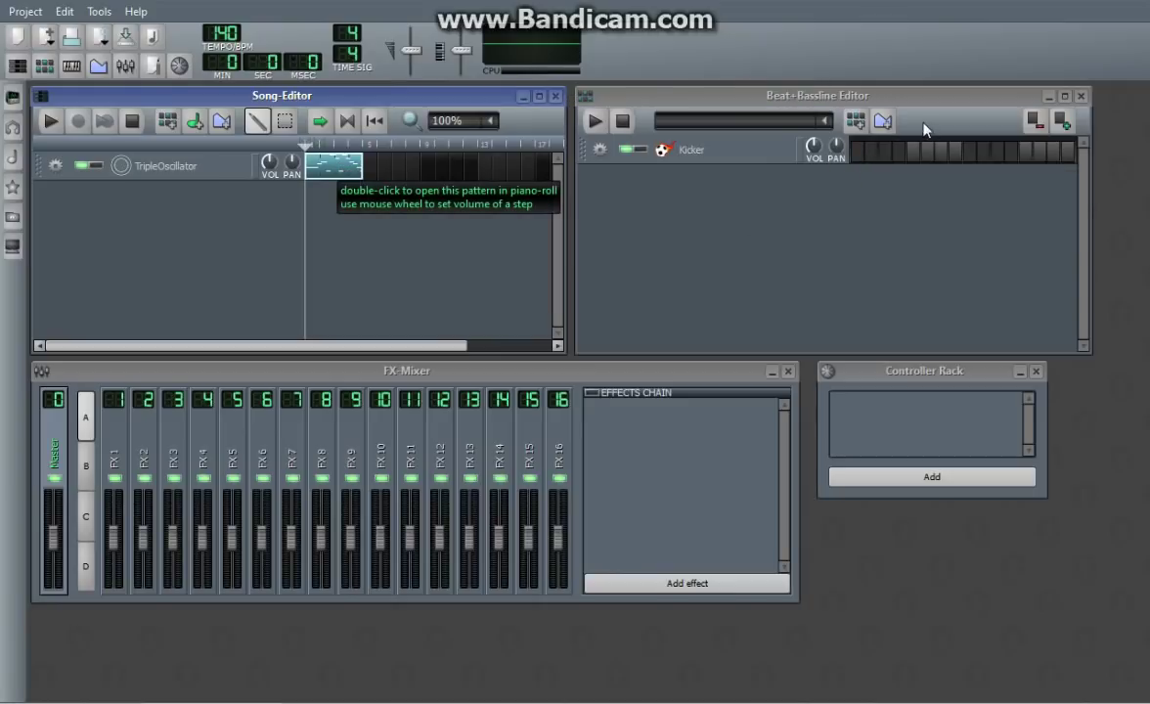
click(167, 121)
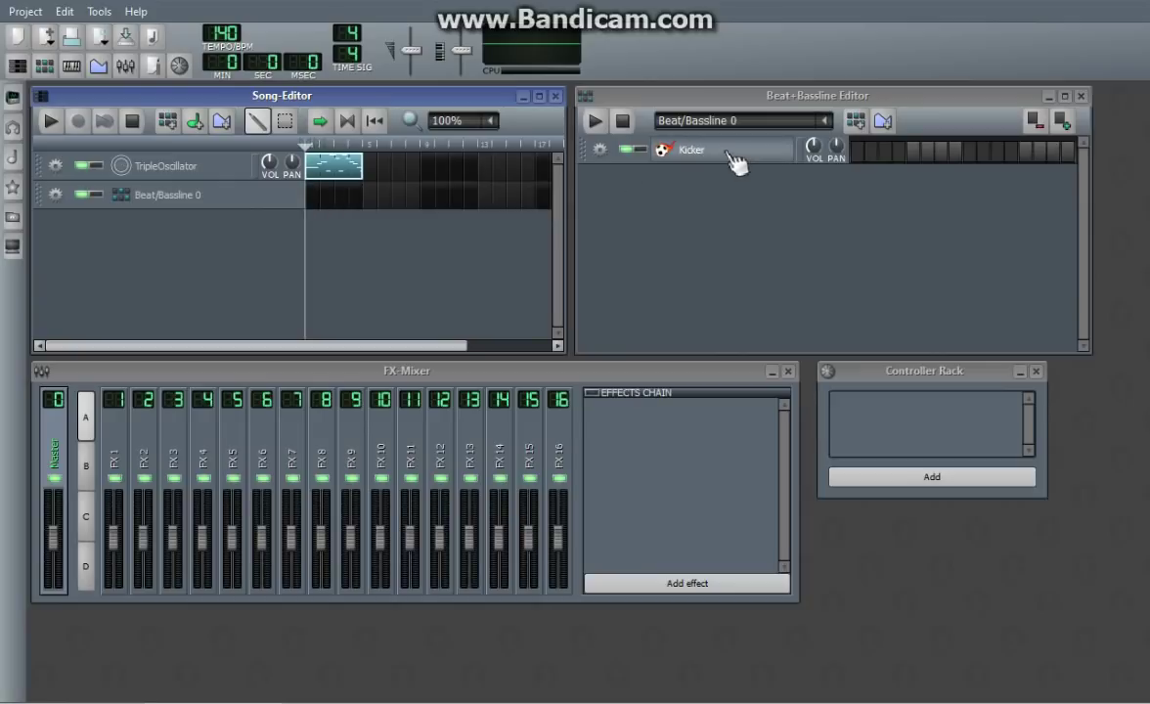
Put Kicker hits on steps 1, 5 and 13, place the beat at the song start, and play it
click(857, 151)
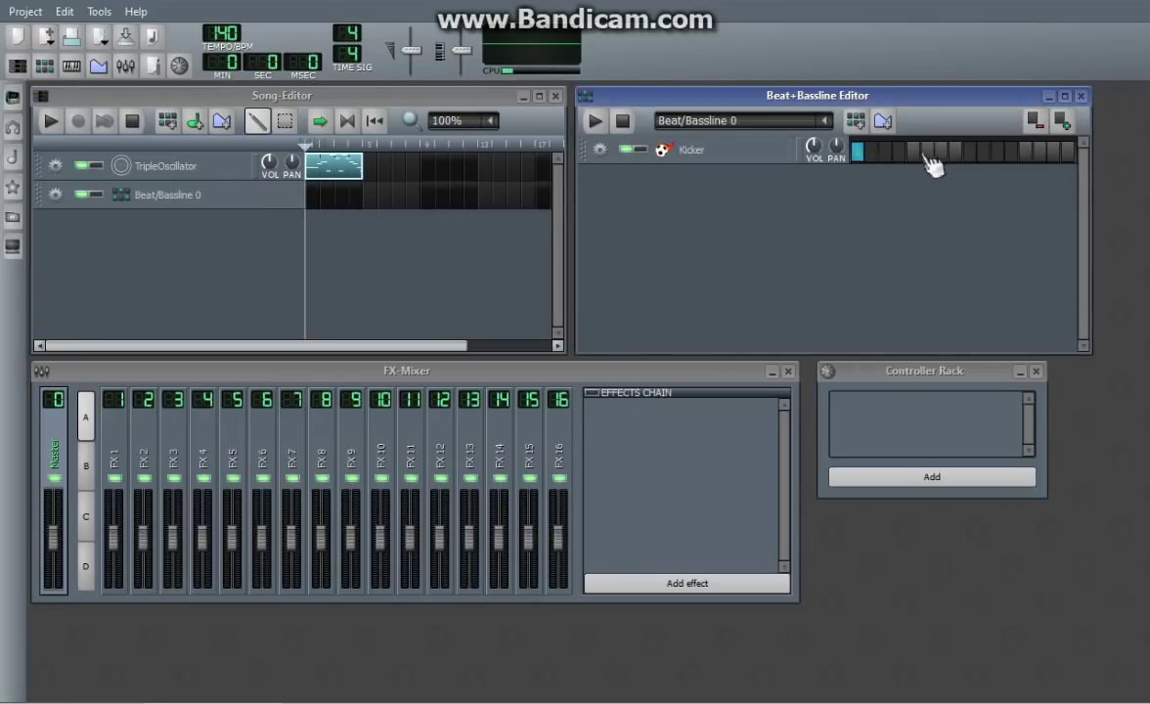
click(912, 150)
click(1025, 152)
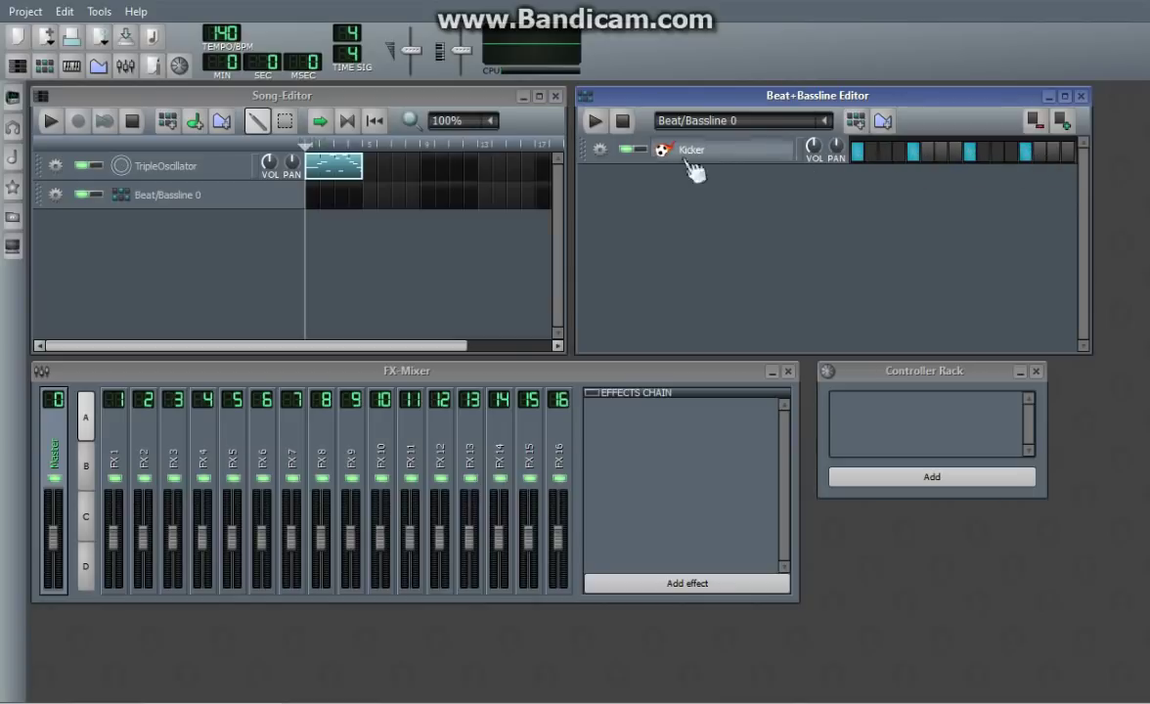
click(321, 199)
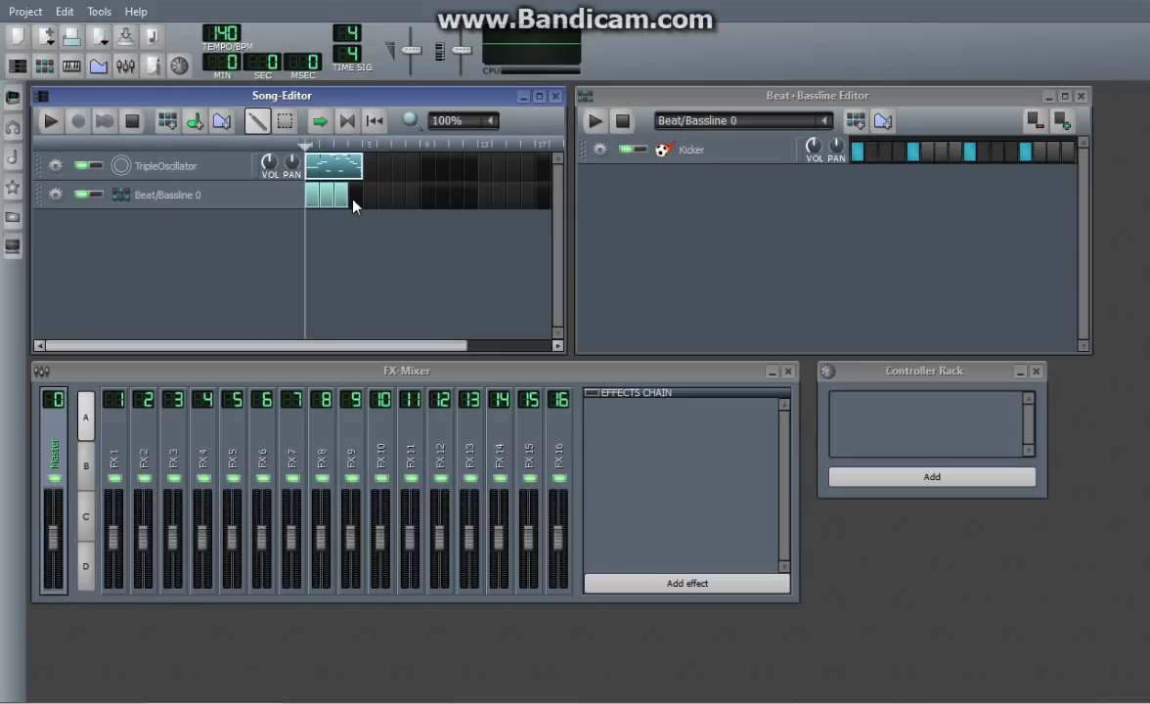
click(50, 120)
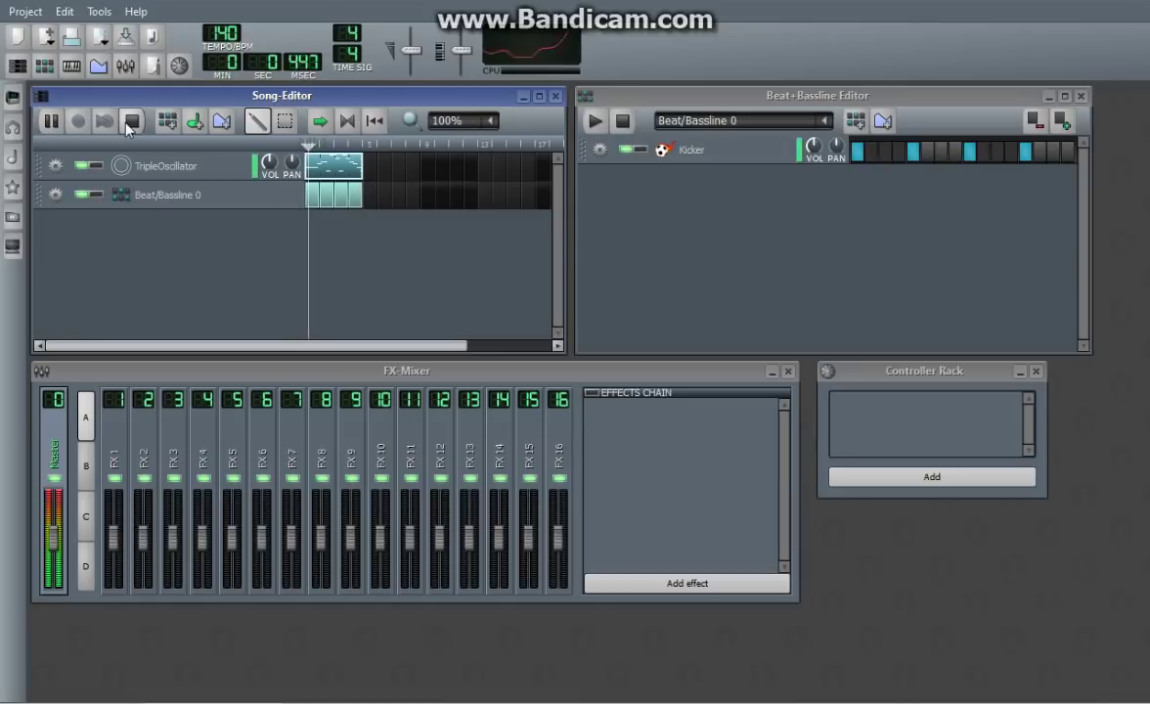
click(136, 118)
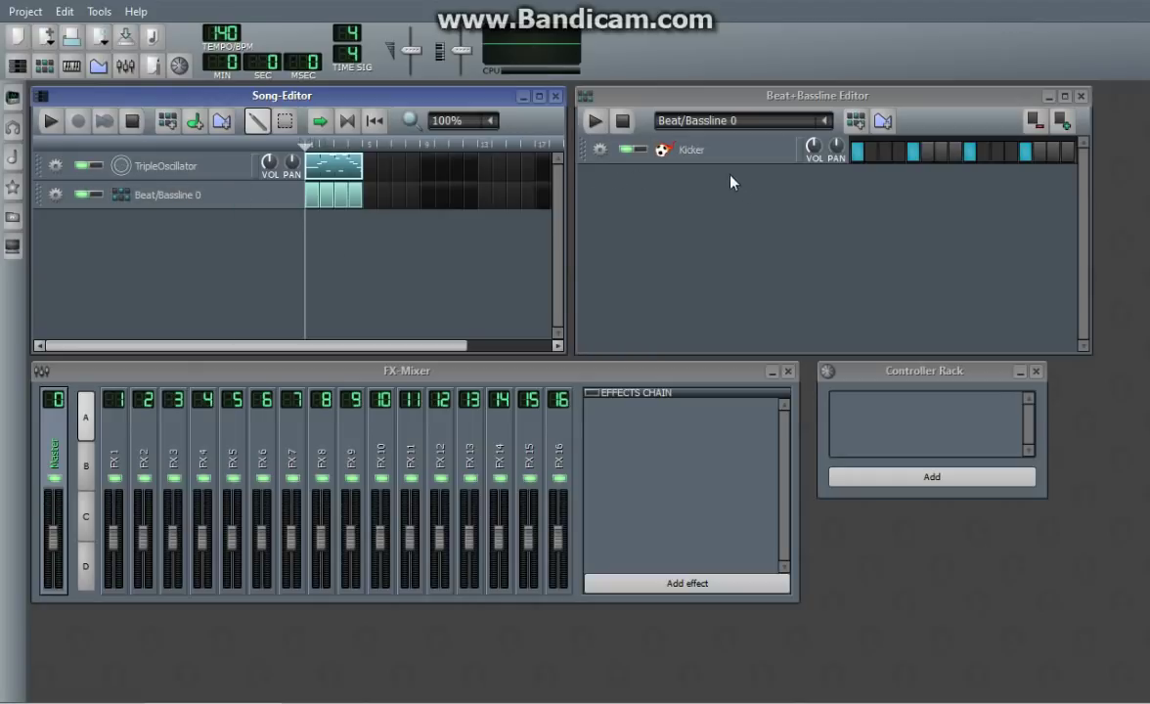
Turn the Kicker volume down to roughly 38% while listening to the song
drag(813, 148, 813, 162)
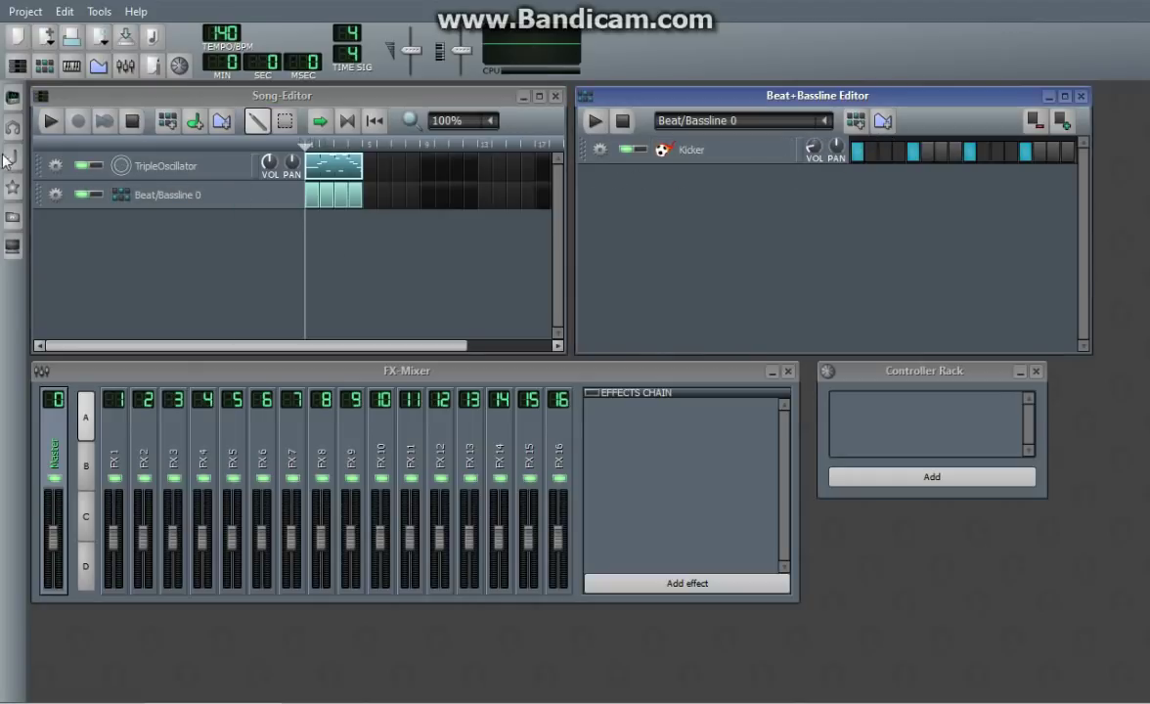
click(50, 121)
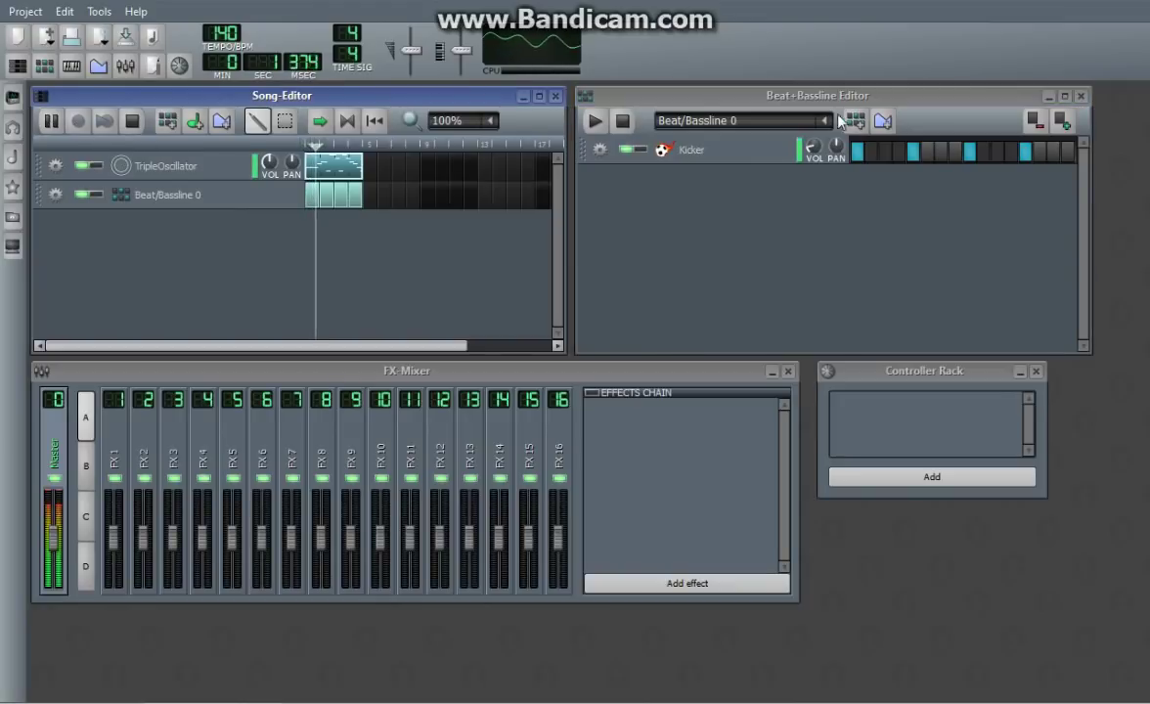
drag(813, 148, 813, 152)
click(133, 121)
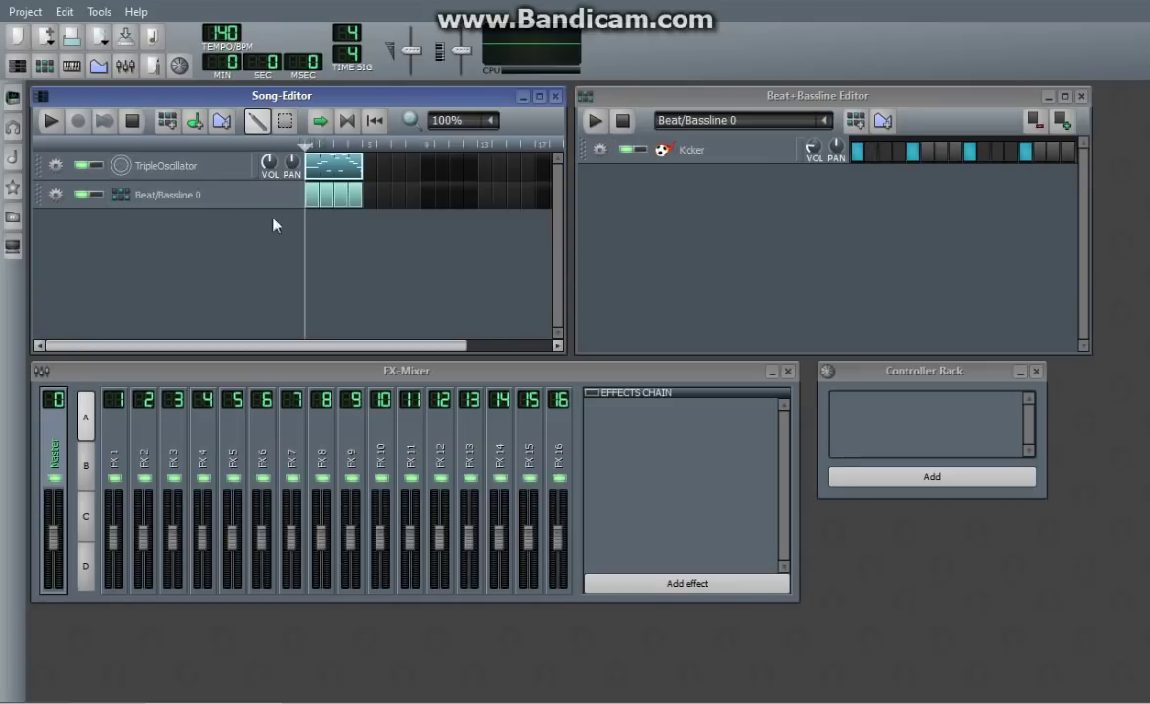
Drag snare_acoustic01.ogg from My samples' drums folder into the beat, add a step-13 hit, and play
click(13, 160)
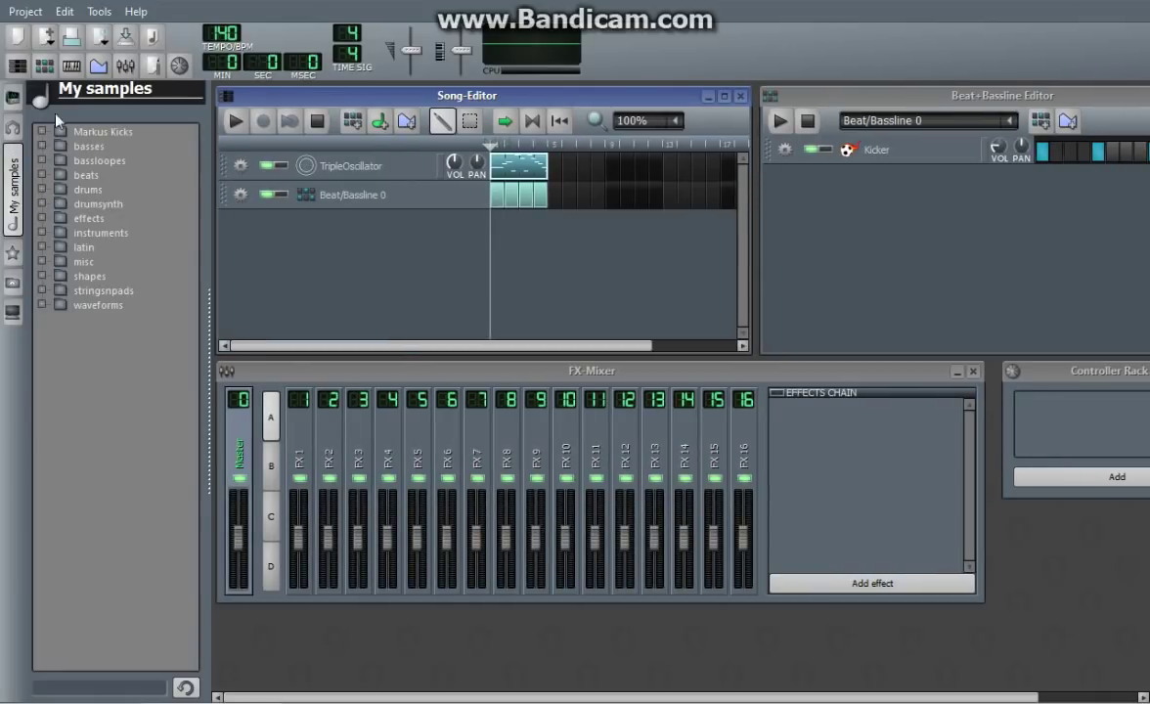
click(44, 190)
scroll(115, 269, down, 10)
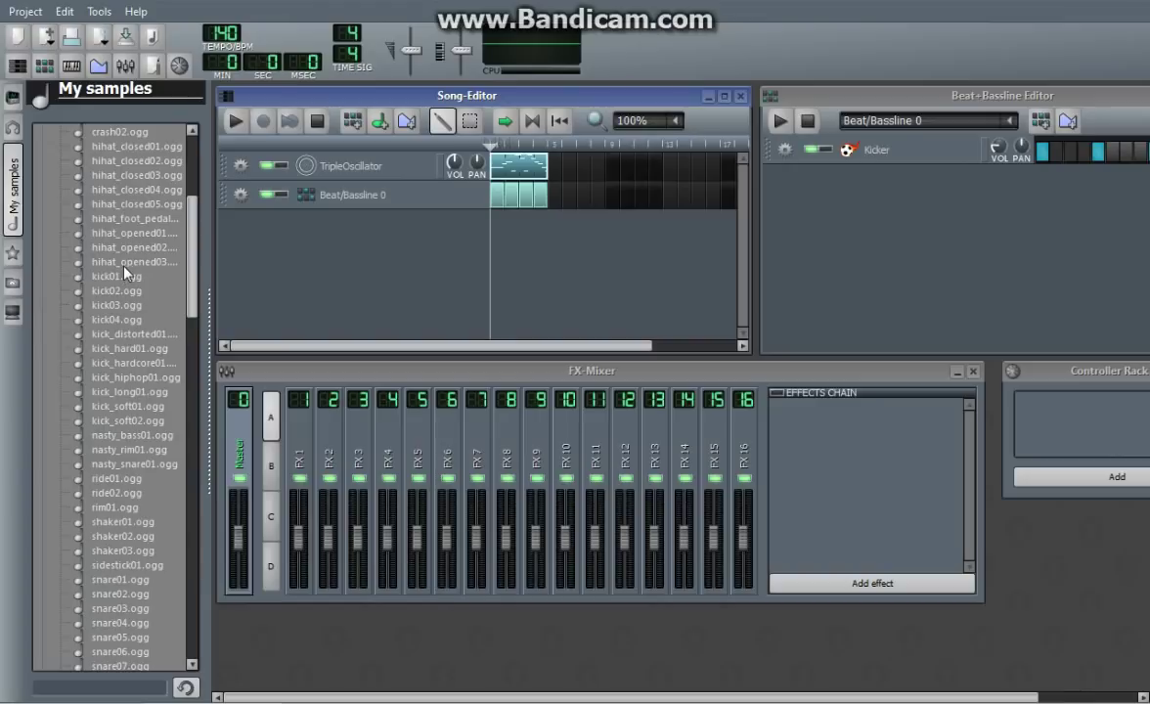
scroll(107, 311, down, 4)
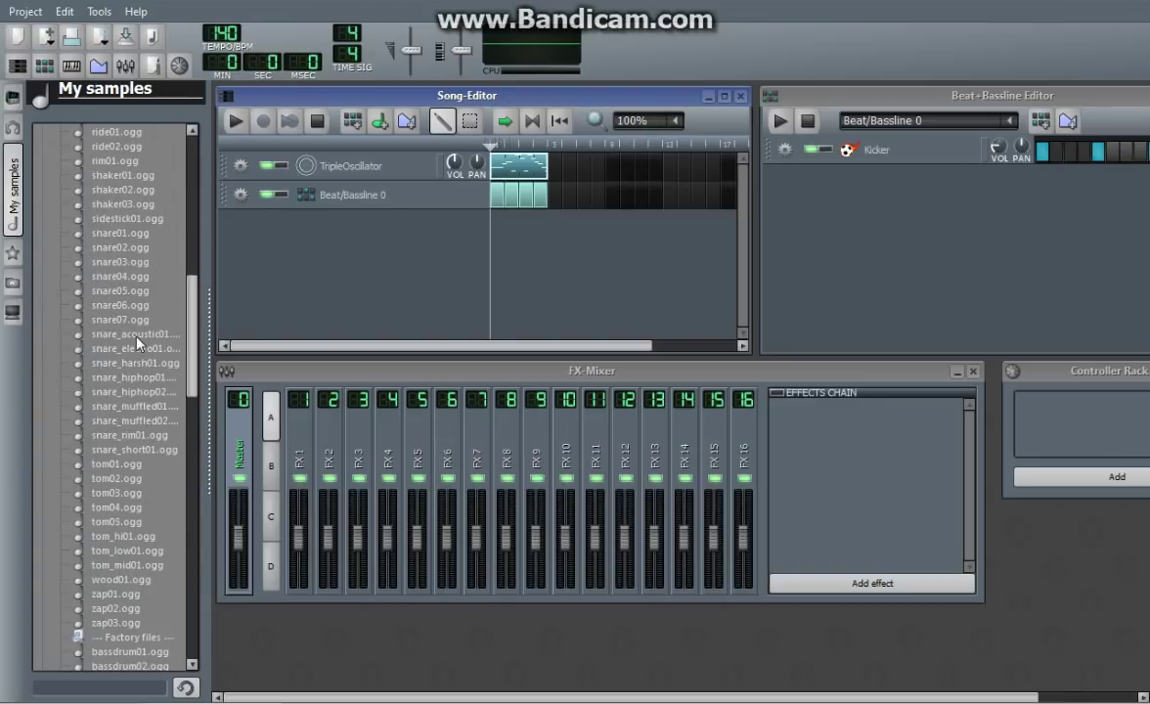
drag(137, 338, 880, 215)
click(16, 208)
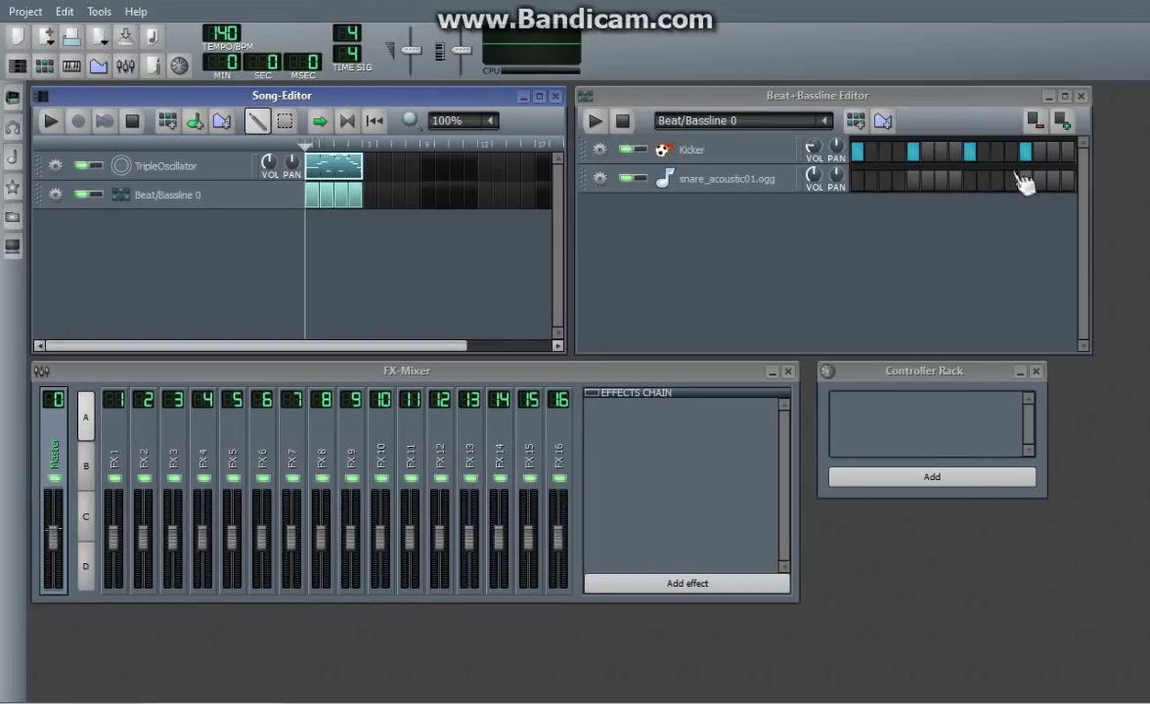
click(1025, 180)
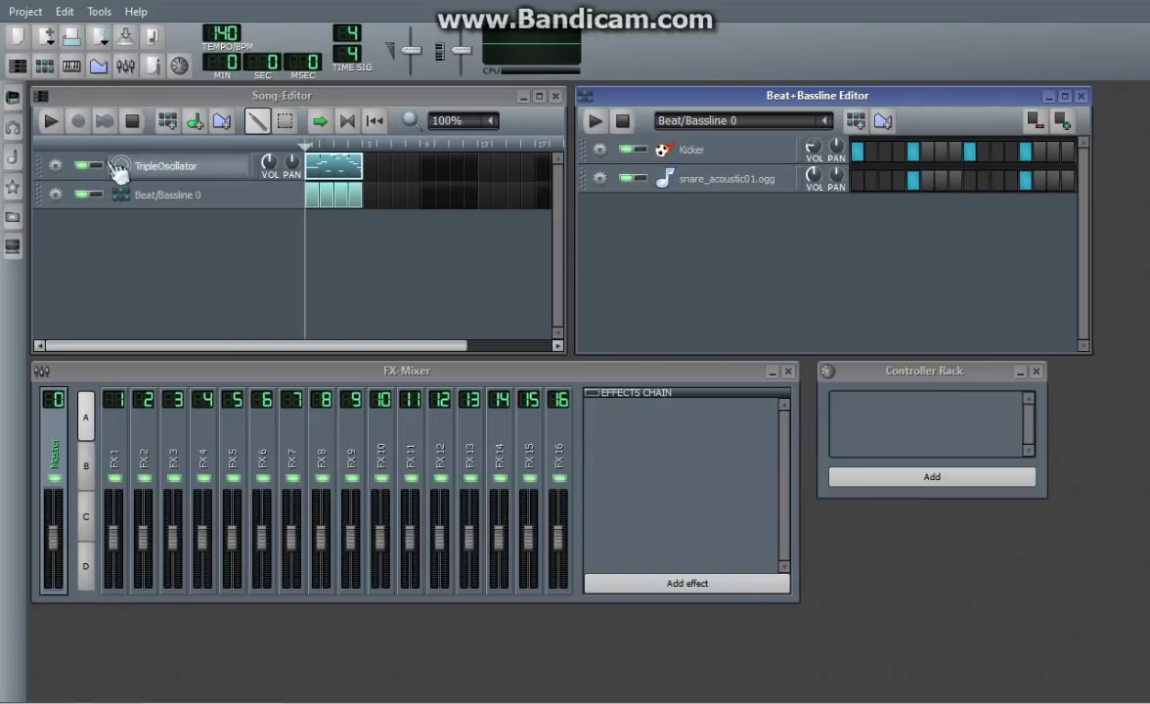
click(52, 119)
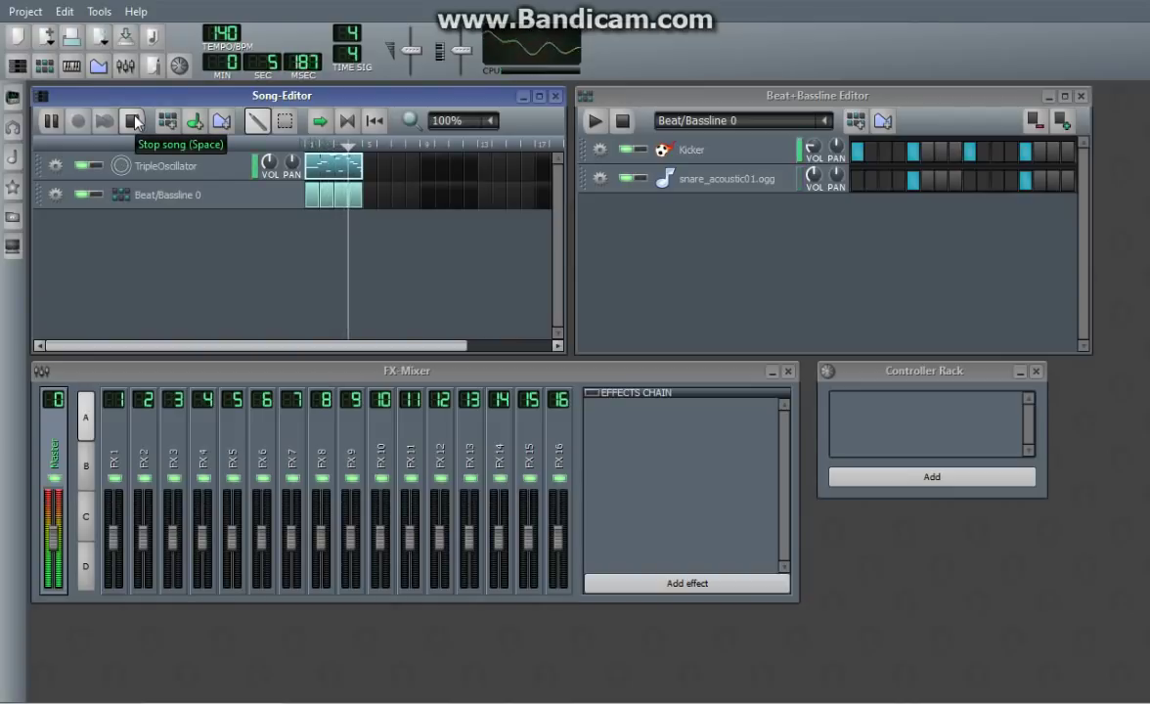
click(133, 121)
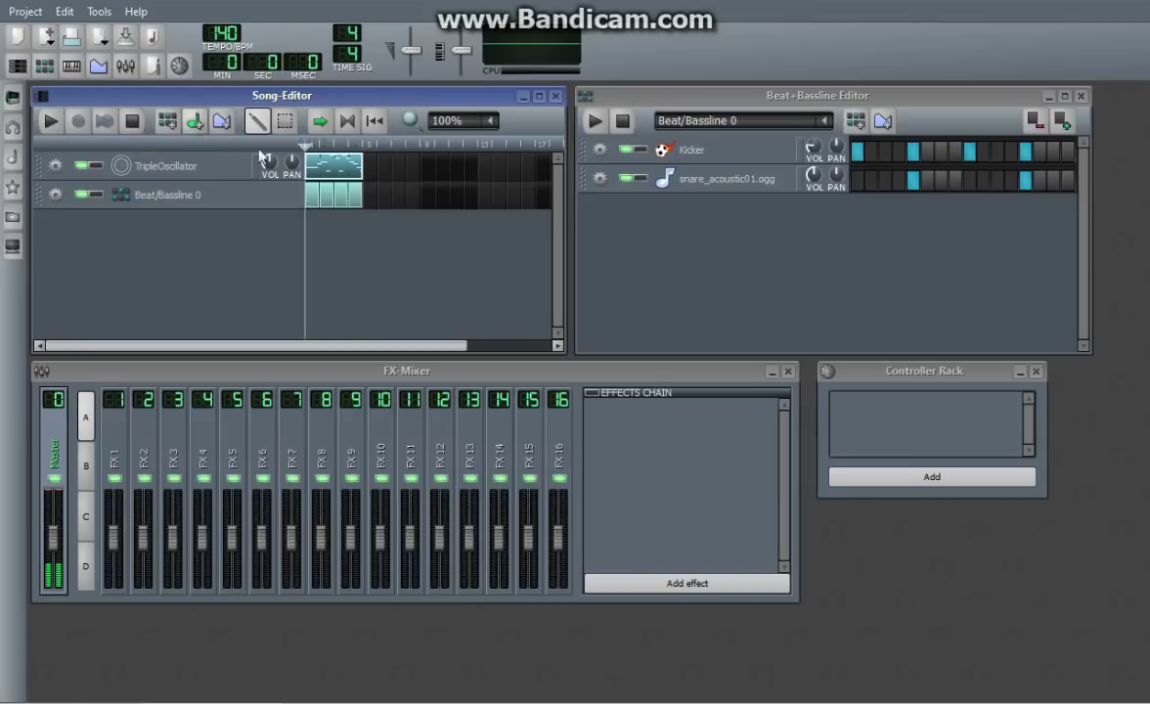